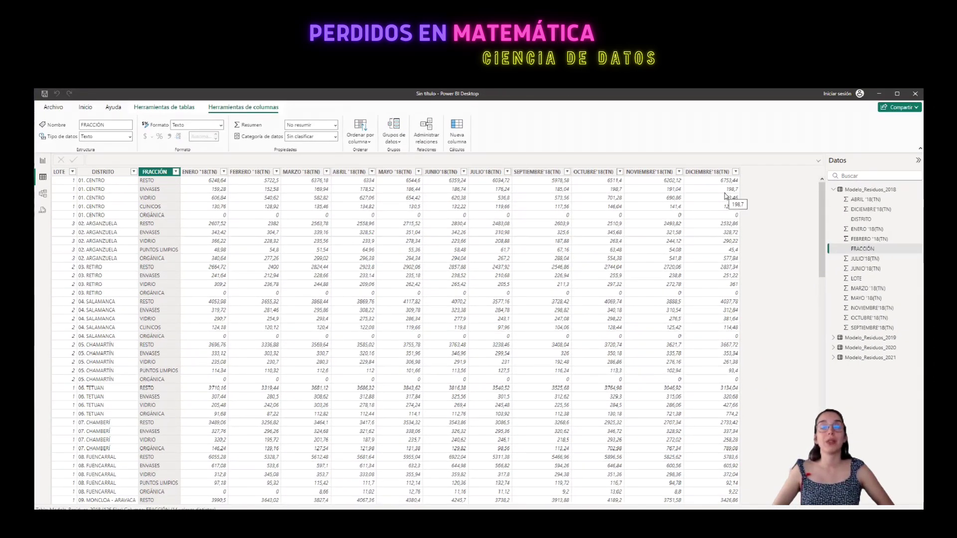
# Add a stacked column chart to the report page and enlarge it to fill nearly the whole canvas
pyautogui.click(725, 193)
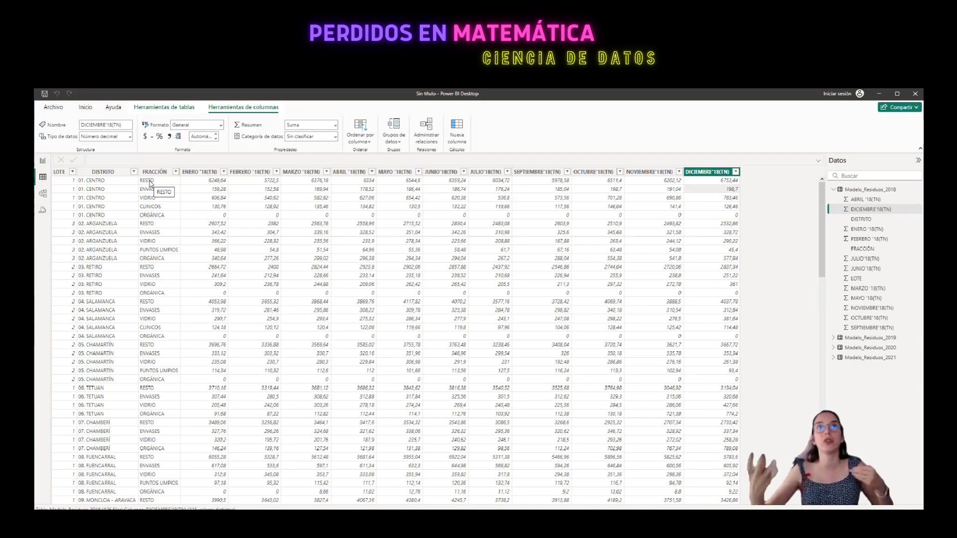
pyautogui.click(44, 162)
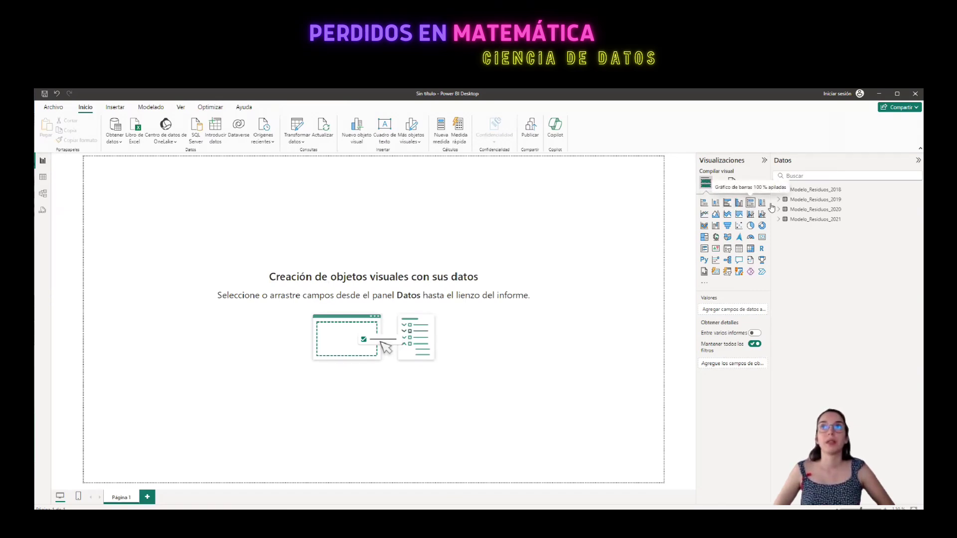
pyautogui.click(715, 202)
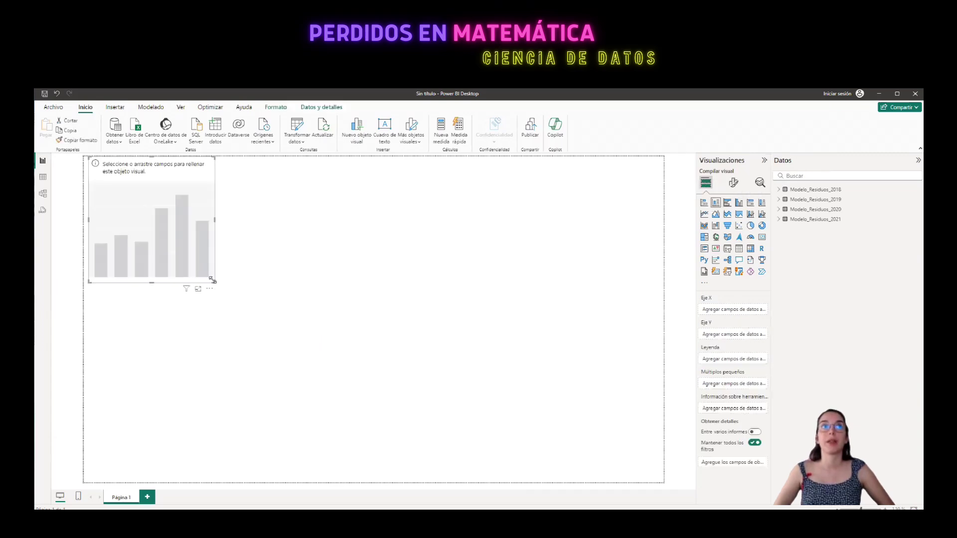
pyautogui.moveTo(213, 280); pyautogui.dragTo(645, 487)
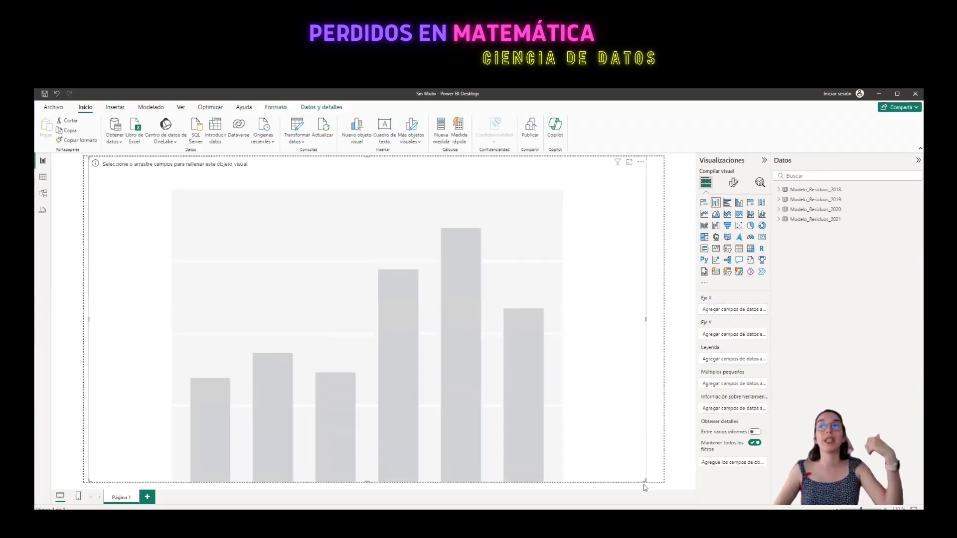
# Plot the monthly tonnage fields ENERO to JUNIO '18(TN) from Modelo_Residuos_2018 by DISTRITO in the column chart
pyautogui.click(779, 190)
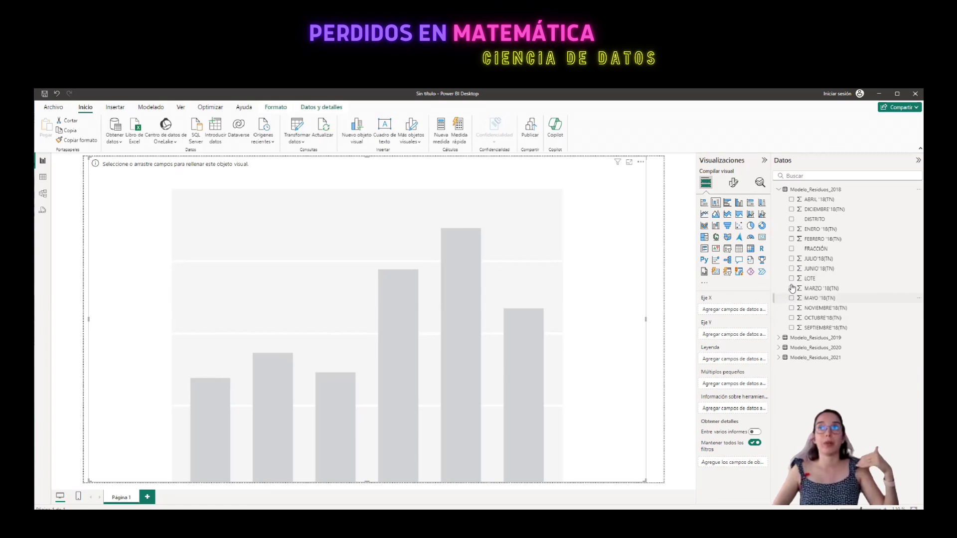
pyautogui.click(792, 220)
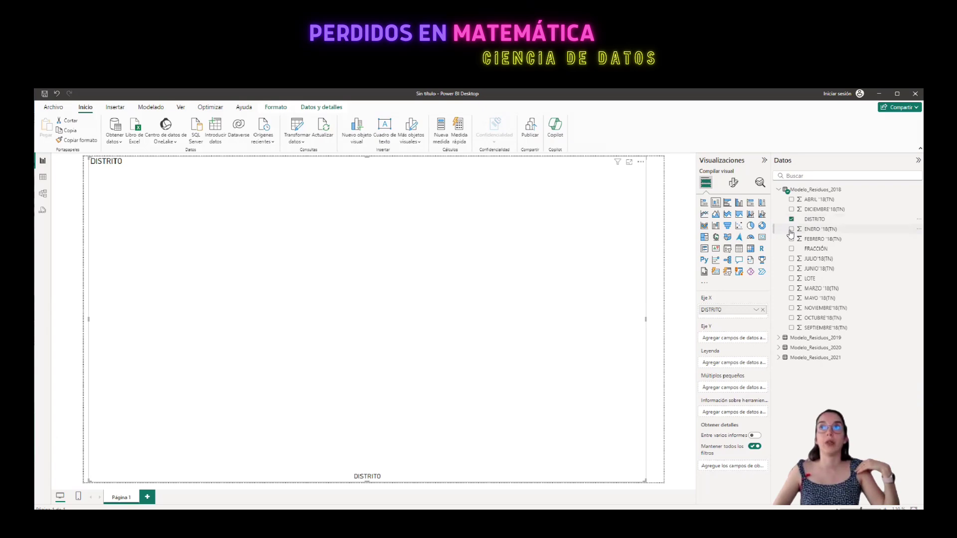
pyautogui.click(791, 229)
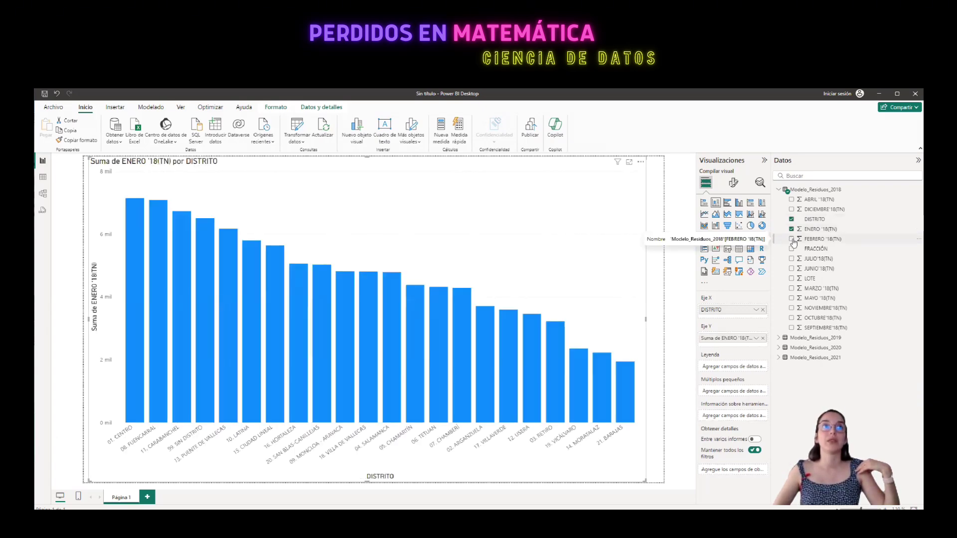
pyautogui.click(792, 239)
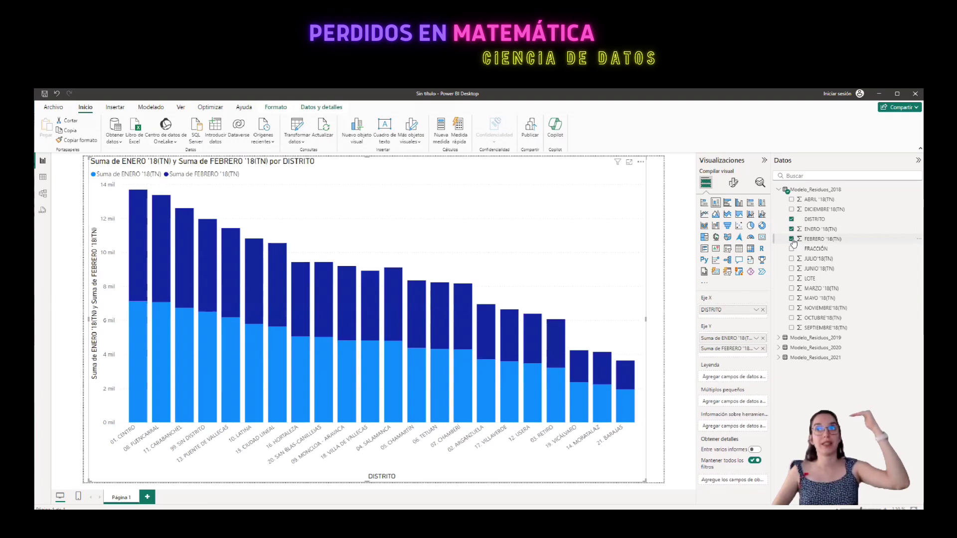
pyautogui.click(791, 289)
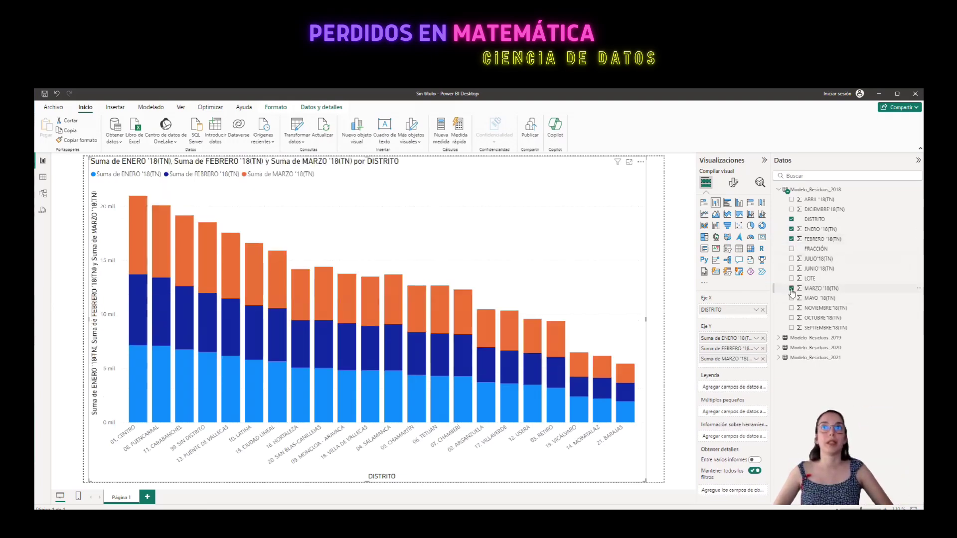
pyautogui.click(792, 200)
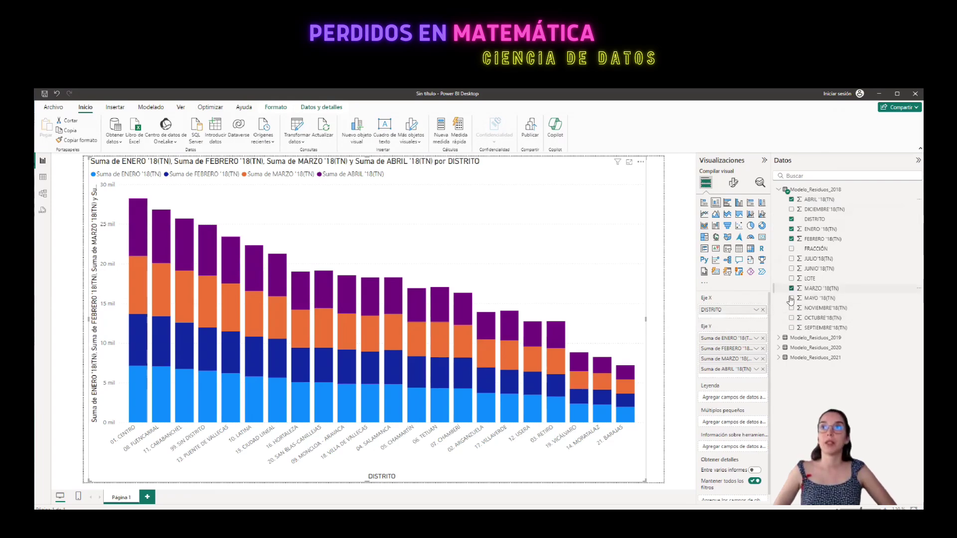
pyautogui.click(792, 299)
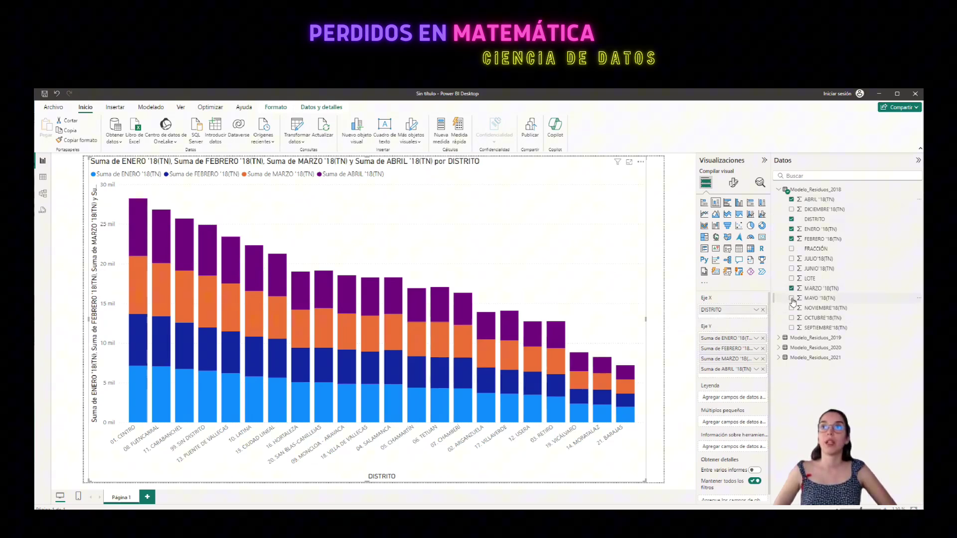
pyautogui.click(792, 269)
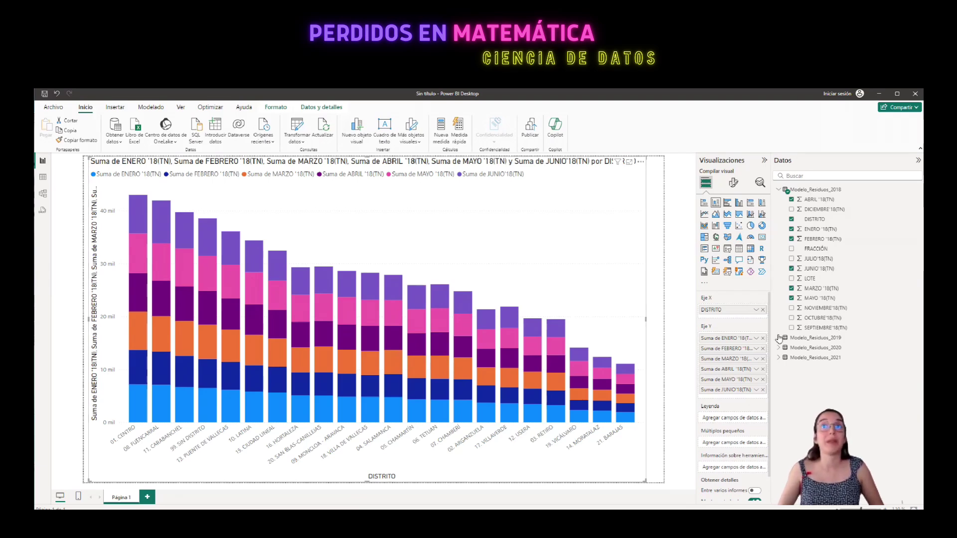
# Filter the column chart by FRACCIÓN so that only RESTO is included
pyautogui.click(181, 108)
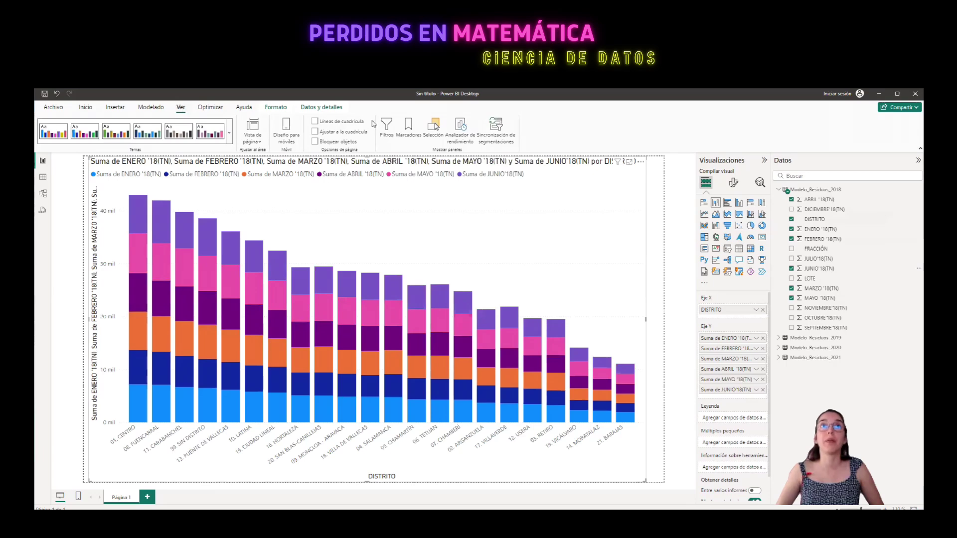
pyautogui.click(387, 129)
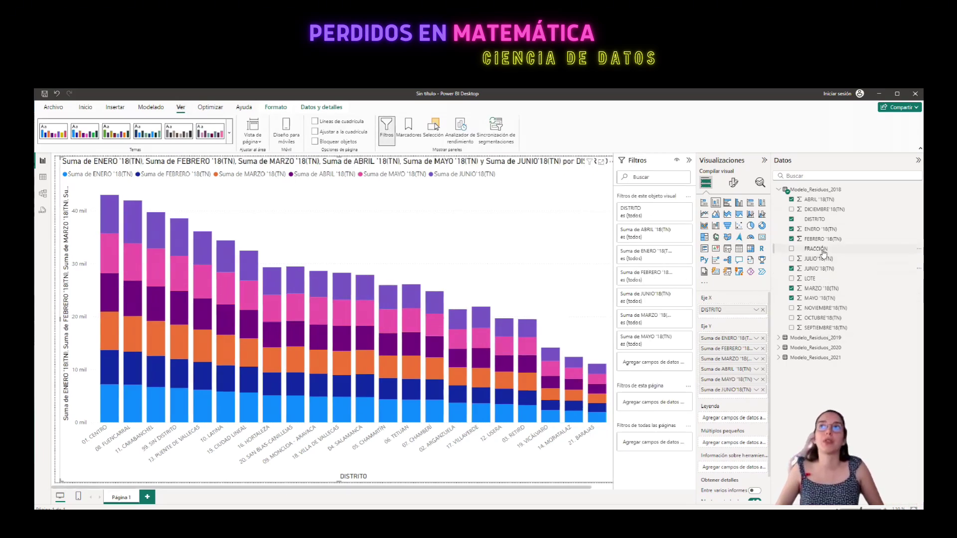
pyautogui.moveTo(799, 277); pyautogui.dragTo(628, 285)
pyautogui.scroll(-5, 627, 299)
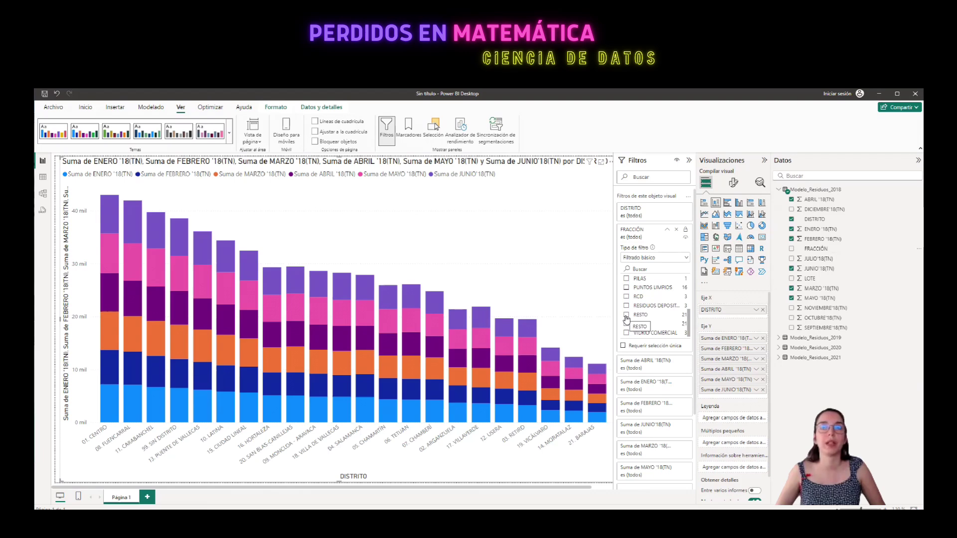
pyautogui.click(627, 315)
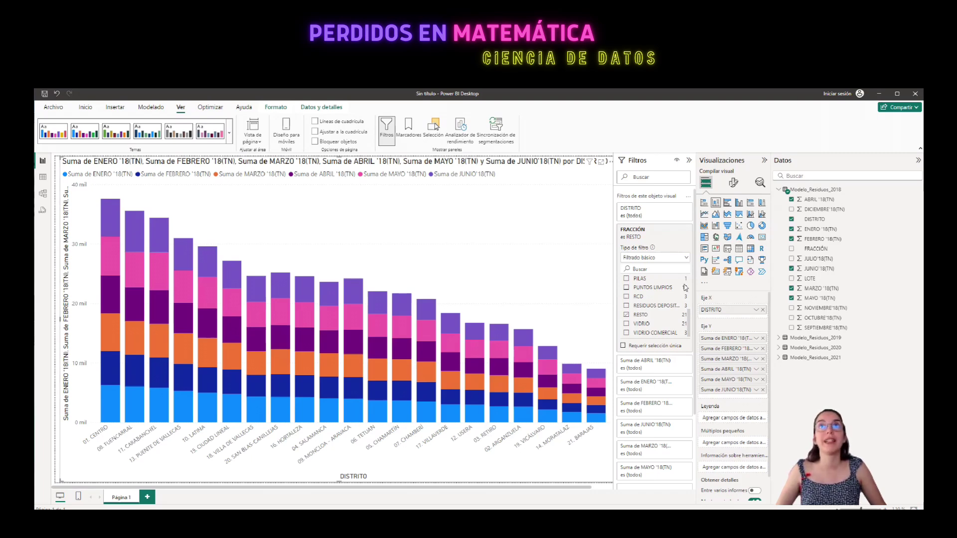
pyautogui.click(386, 129)
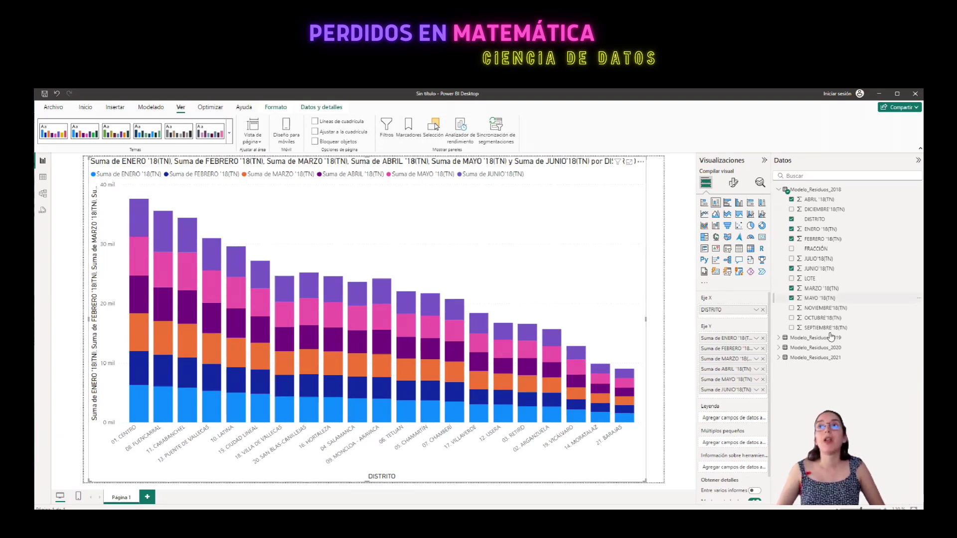
# Try adding ENERO '19(TN) from Modelo_Residuos_2019 to the chart's Y axis, and remove it again
pyautogui.click(779, 338)
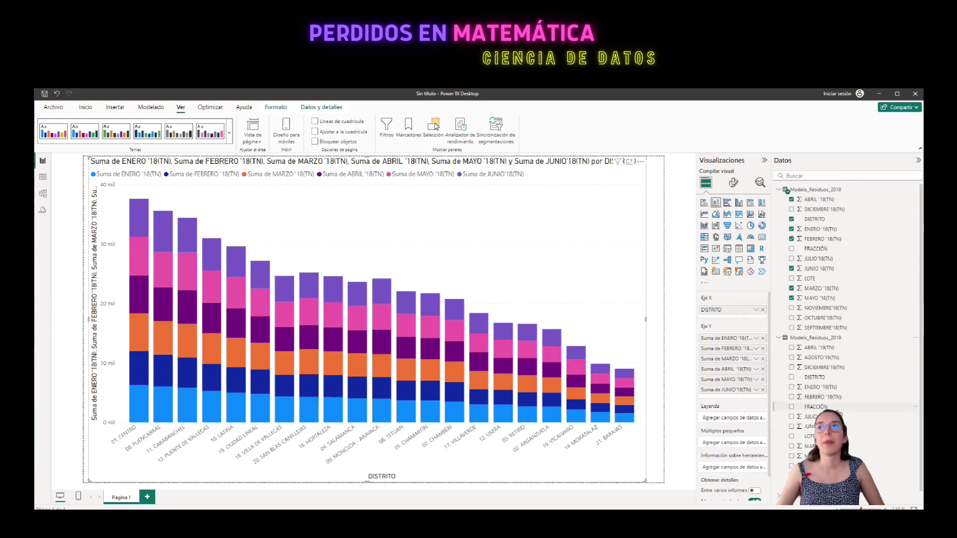
pyautogui.scroll(-1, 819, 400)
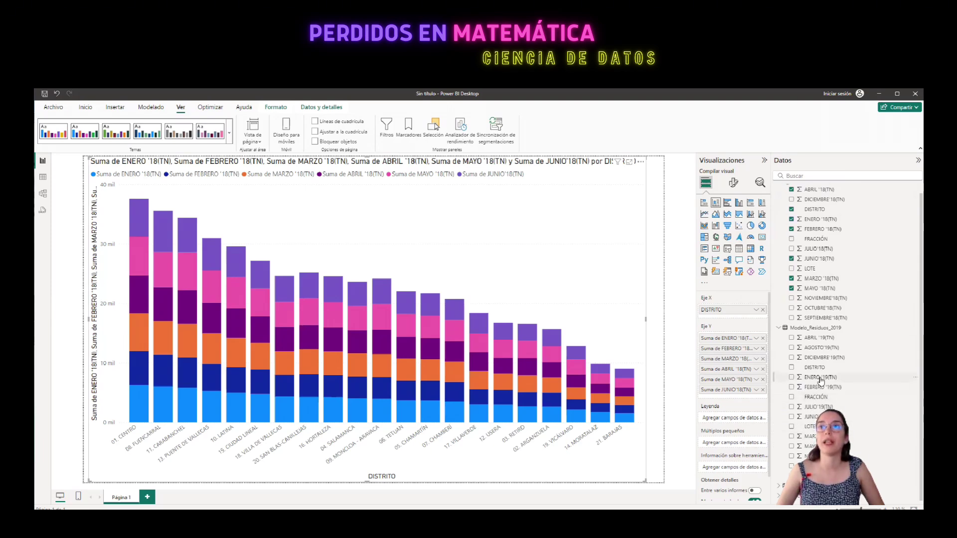
pyautogui.moveTo(820, 380); pyautogui.dragTo(733, 399)
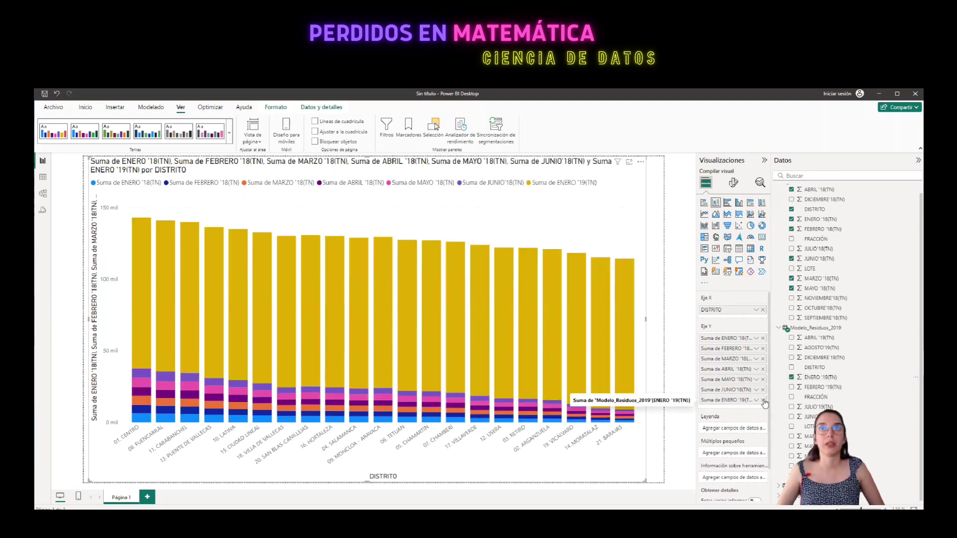
pyautogui.moveTo(140, 235)
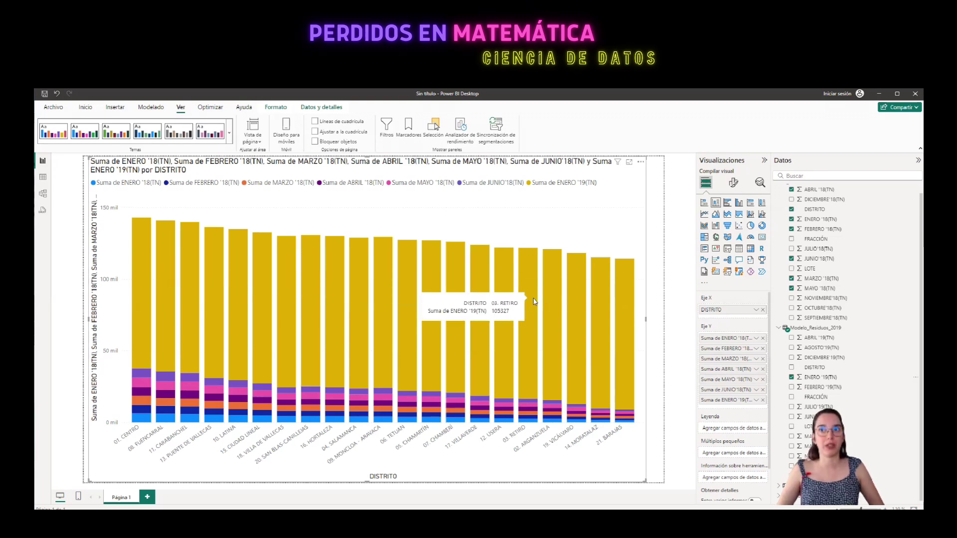
pyautogui.click(762, 400)
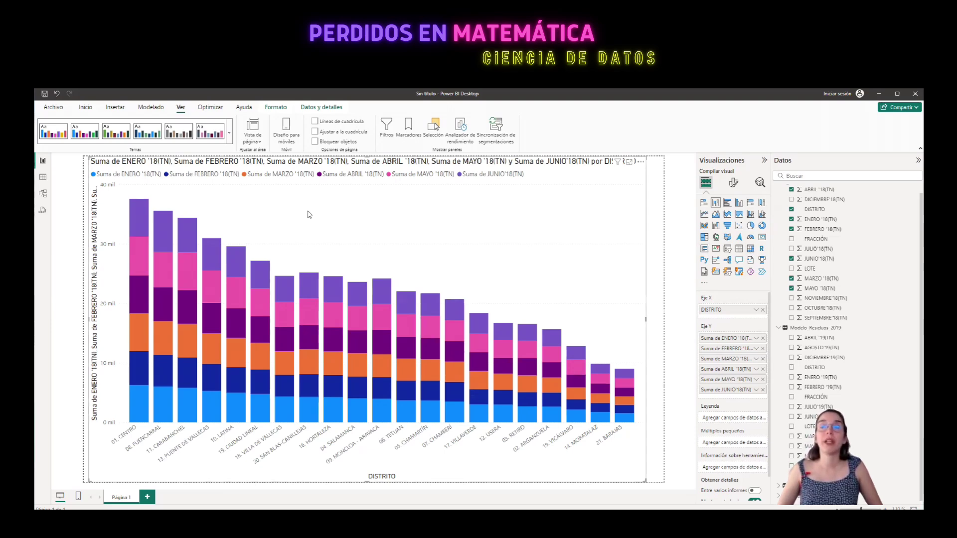
pyautogui.scroll(1, 866, 185)
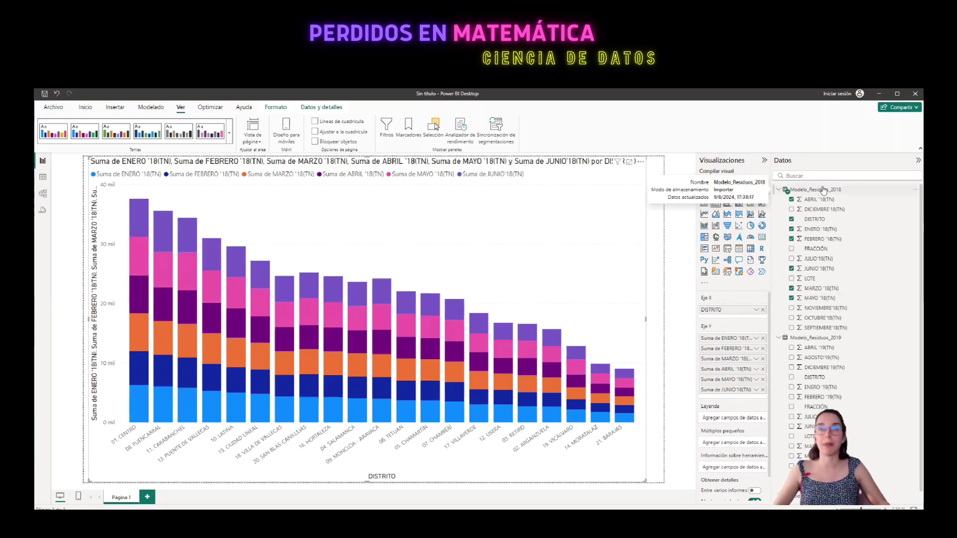
# Open the Power Query editor to transform the report's data
pyautogui.click(665, 250)
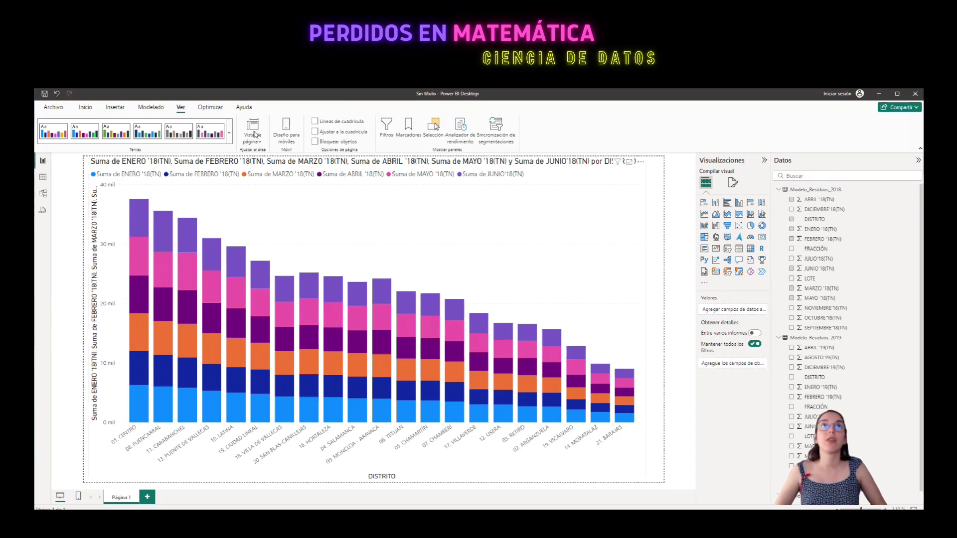
pyautogui.click(88, 108)
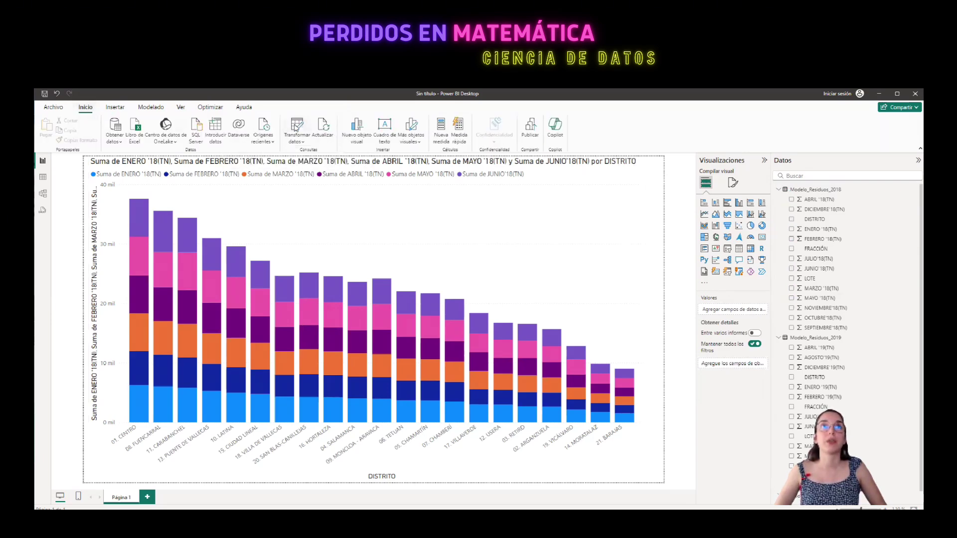
pyautogui.click(296, 127)
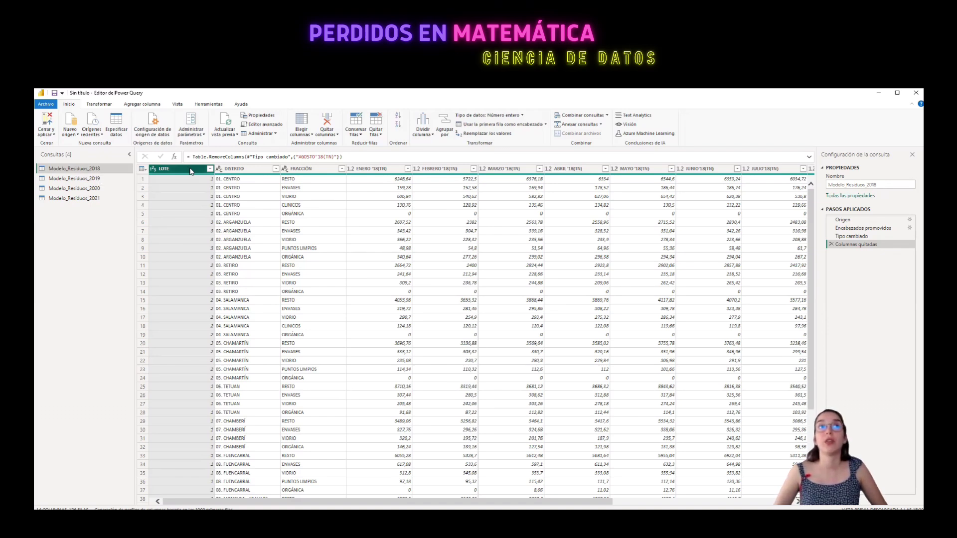
# Review the Modelo_Residuos_2019, 2020 and 2021 queries and return to Modelo_Residuos_2018
pyautogui.keyDown('ctrl'); pyautogui.click(244, 169); pyautogui.keyUp('ctrl')
pyautogui.click(61, 178)
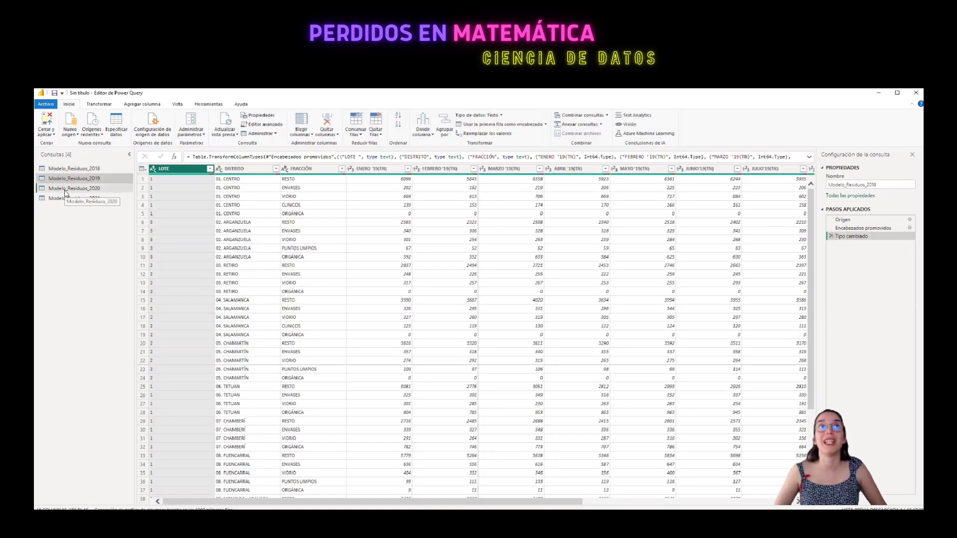
pyautogui.click(65, 190)
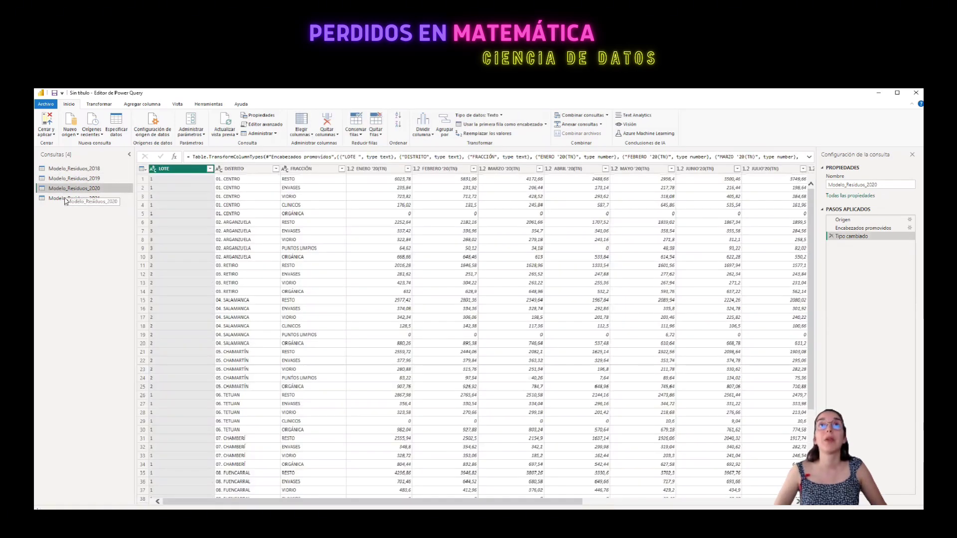
pyautogui.click(64, 200)
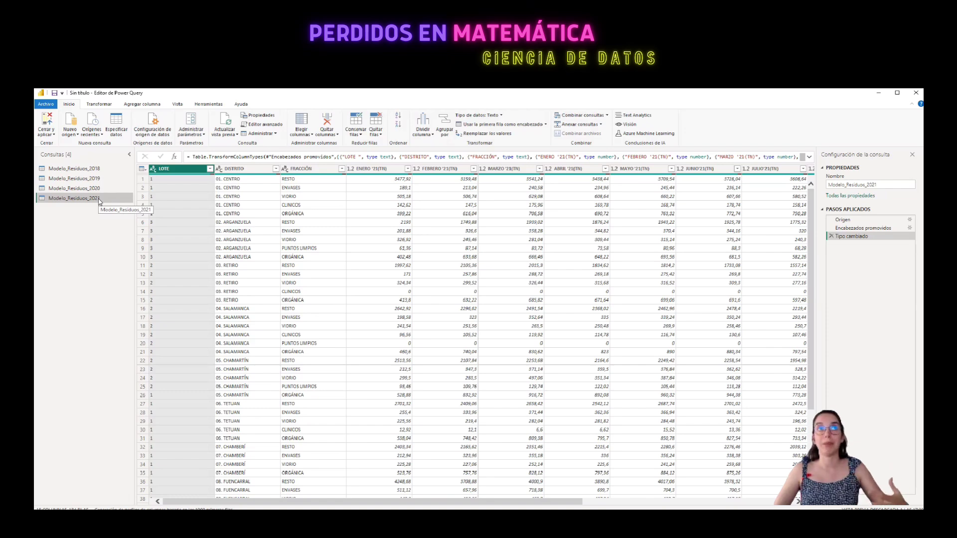
pyautogui.click(74, 169)
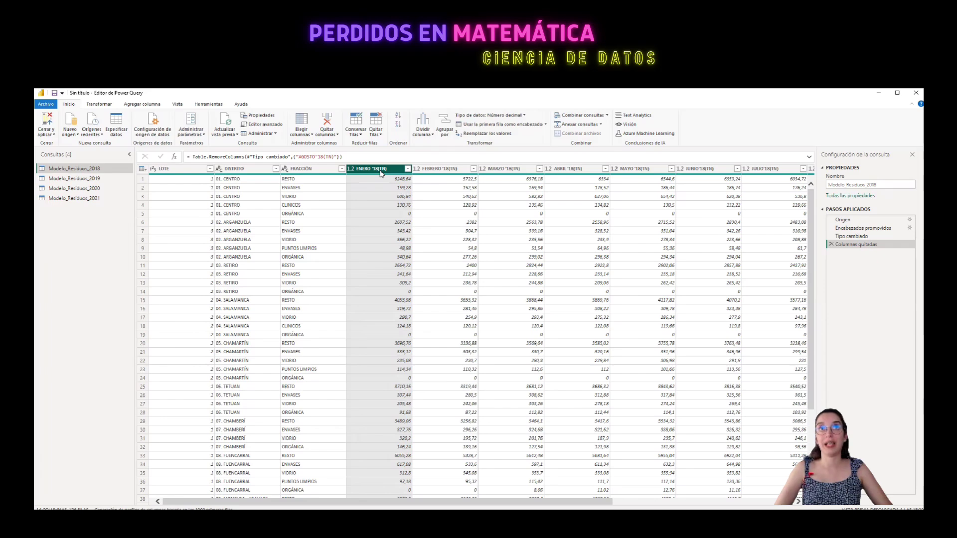
# Select all month columns from ENERO '18(TN) through DICIEMBRE '18(TN) in the Modelo_Residuos_2018 query
pyautogui.hotkey('shift', 'Right')
pyautogui.hotkey('shift', 'Right')
pyautogui.hotkey('shift', 'Right')
pyautogui.hotkey('shift', 'Right')
pyautogui.hotkey('shift', 'Right')
pyautogui.hotkey('shift', 'Right')
pyautogui.hotkey('shift', 'Right')
pyautogui.hotkey('shift', 'Right')
pyautogui.hotkey('shift', 'Right')
pyautogui.hotkey('shift', 'Right')
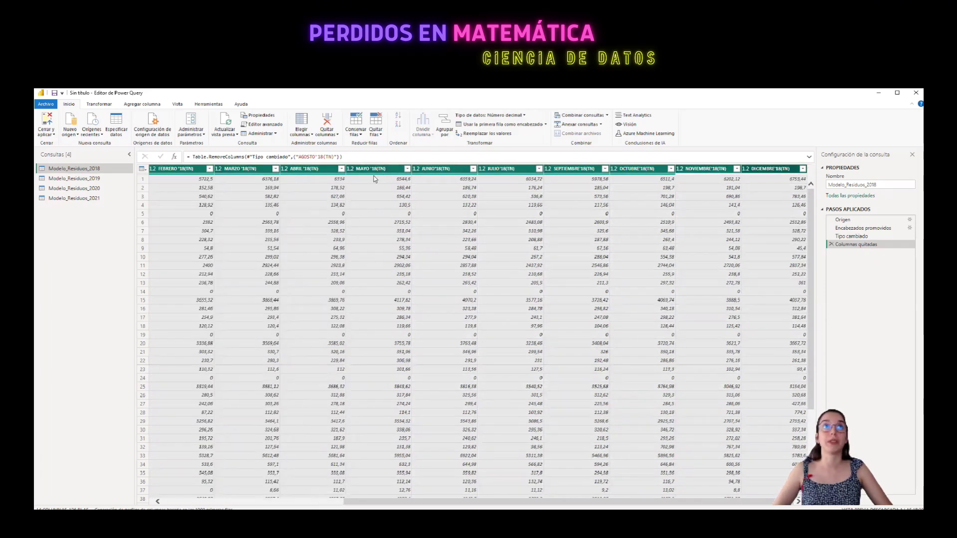
pyautogui.moveTo(381, 505); pyautogui.dragTo(204, 505)
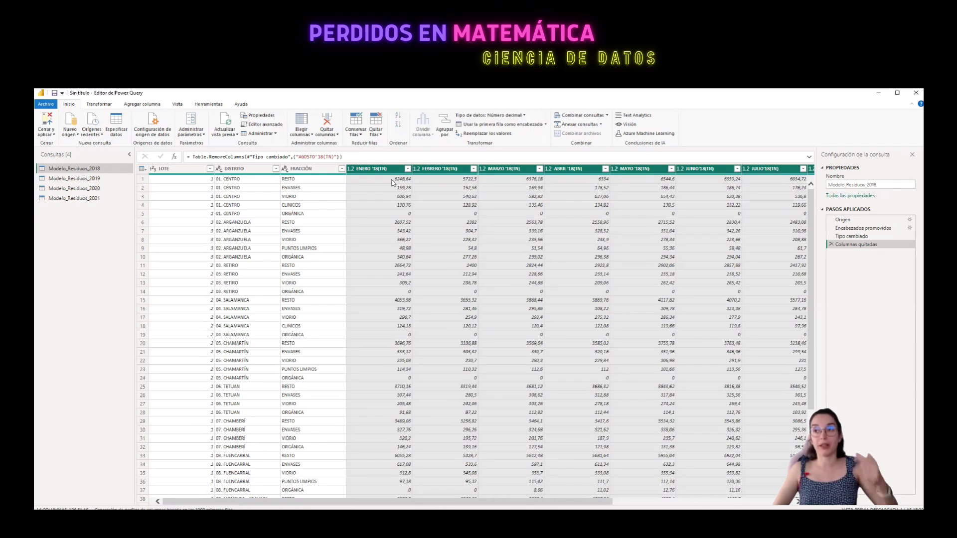
# Unpivot all columns except LOTE, DISTRITO and FRACCIÓN in the Modelo_Residuos_2018 query
pyautogui.click(166, 169)
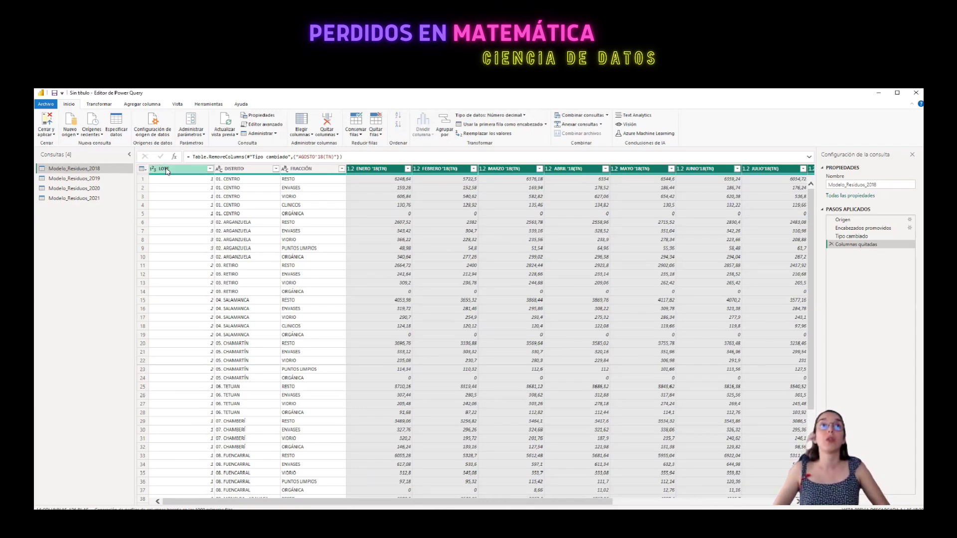
pyautogui.hotkey('shift', 'Right')
pyautogui.hotkey('shift', 'Right')
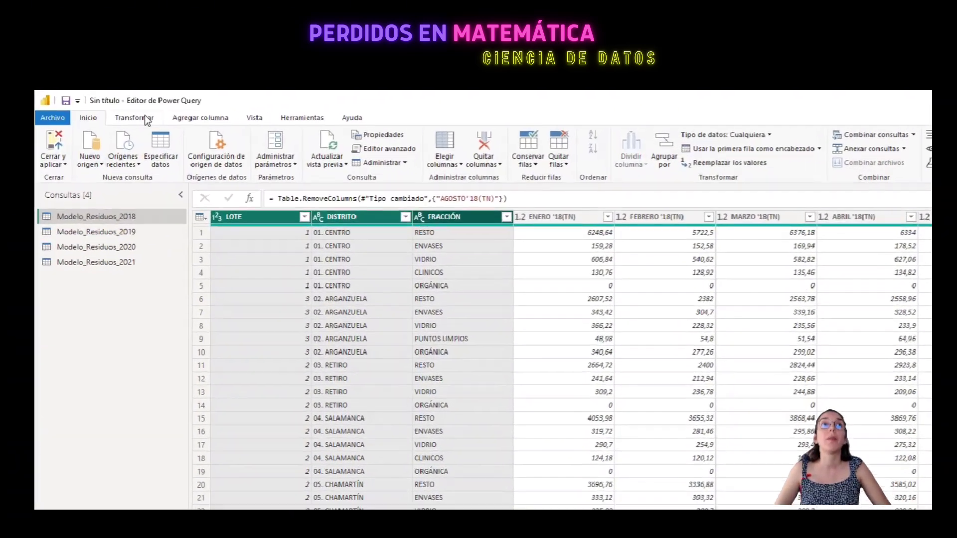
pyautogui.click(150, 120)
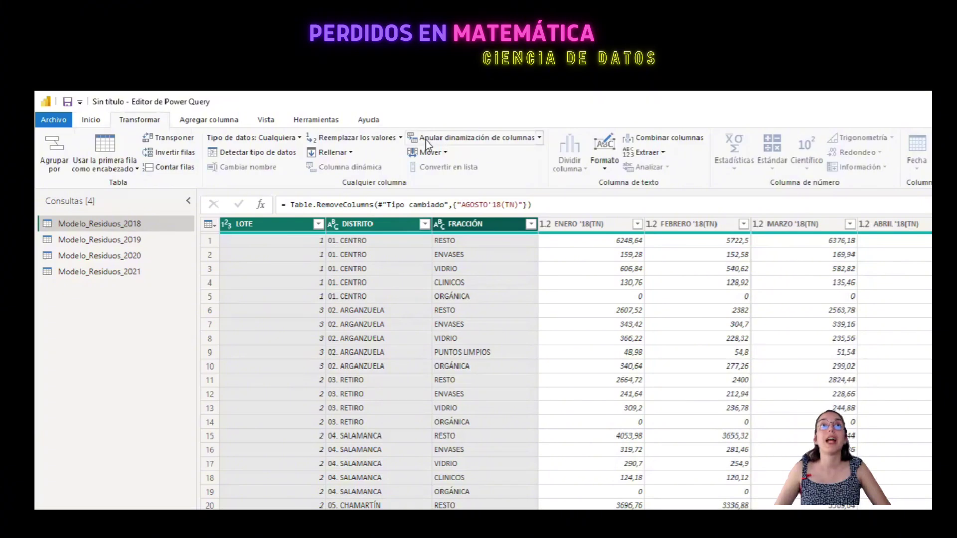
pyautogui.click(539, 140)
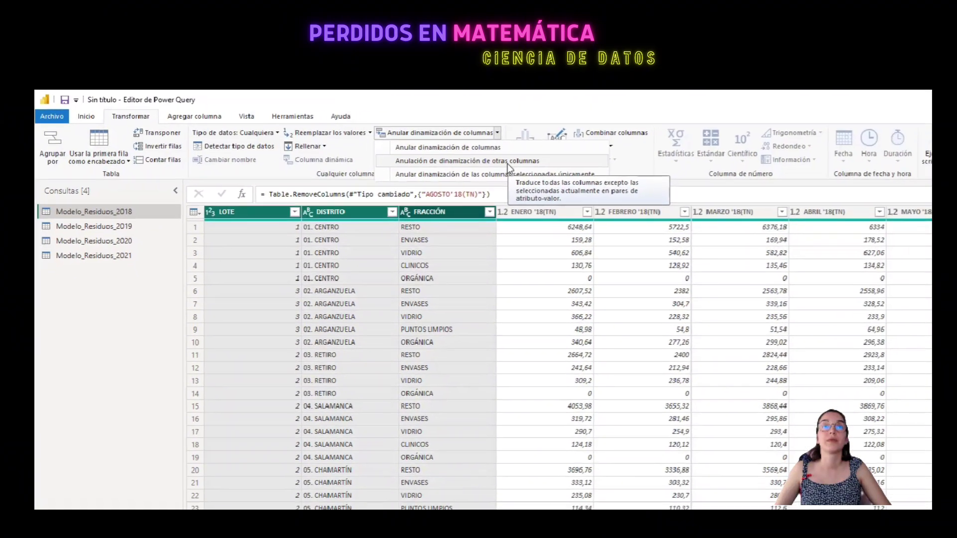
pyautogui.click(552, 169)
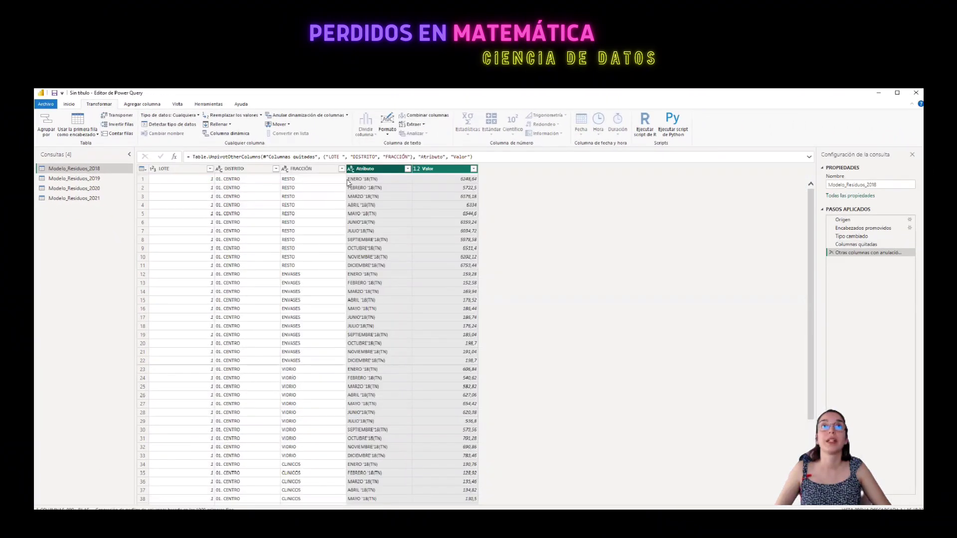
# Rename the unpivoted Atributo column to YYYYMM in Modelo_Residuos_2018
pyautogui.doubleClick(371, 169)
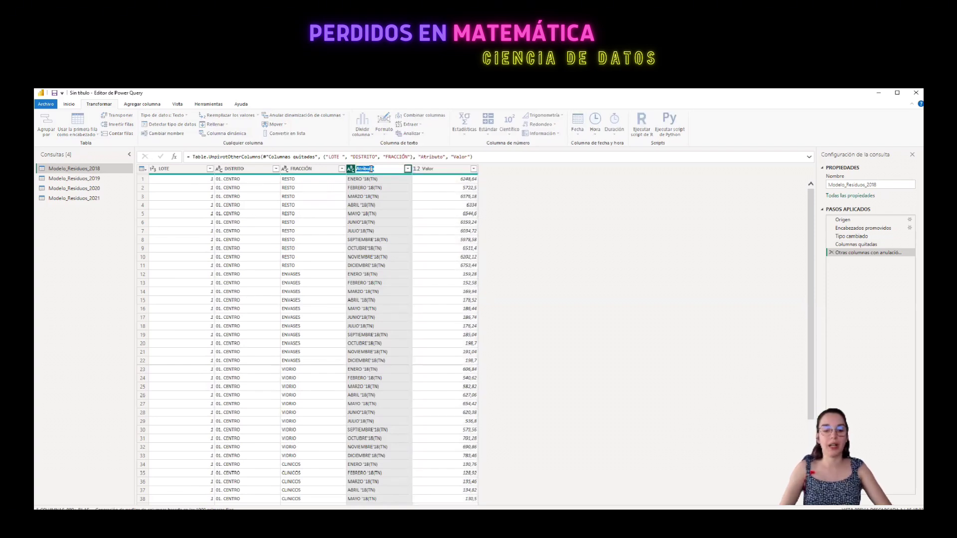
pyautogui.write('YYY')
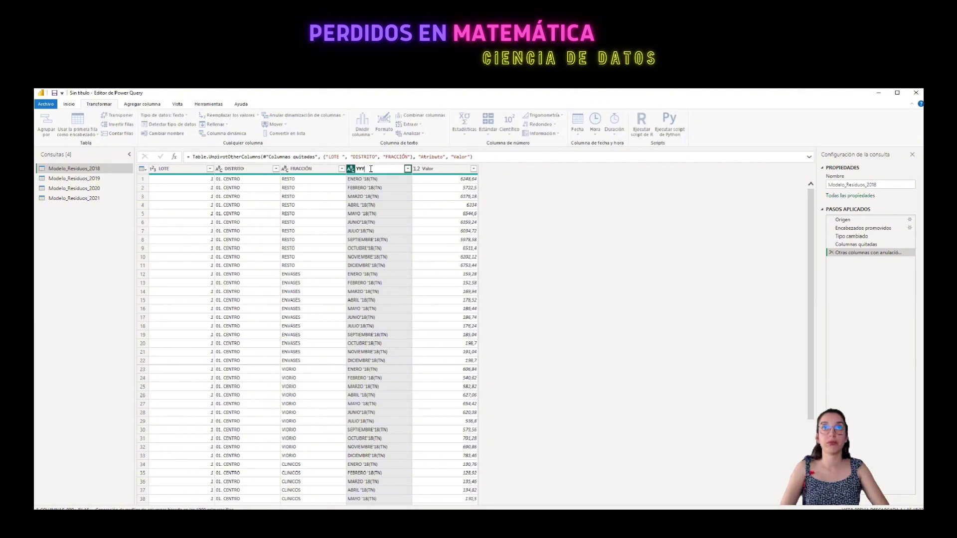
pyautogui.write('YM')
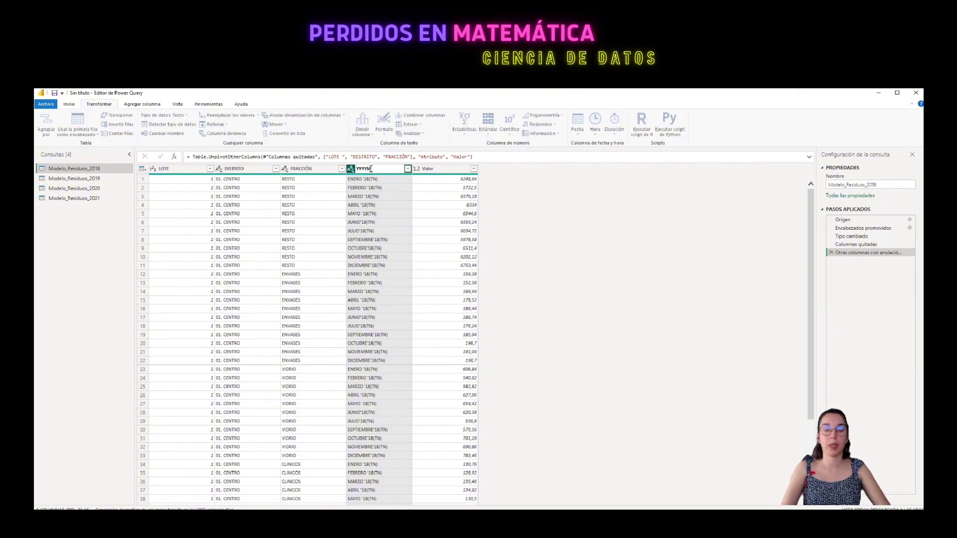
pyautogui.write('M')
pyautogui.press('Return')
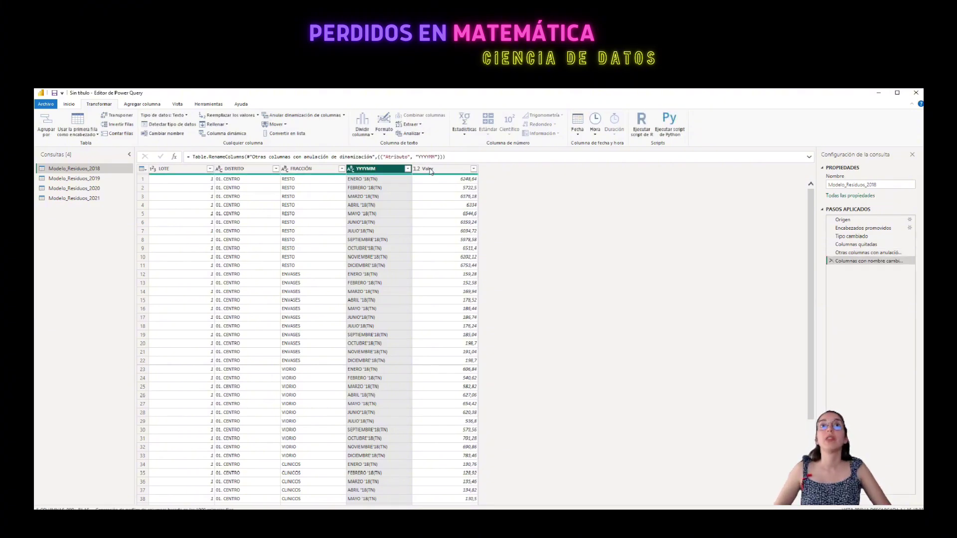
# Rename the Valor column to Toneladas in Modelo_Residuos_2018
pyautogui.doubleClick(431, 169)
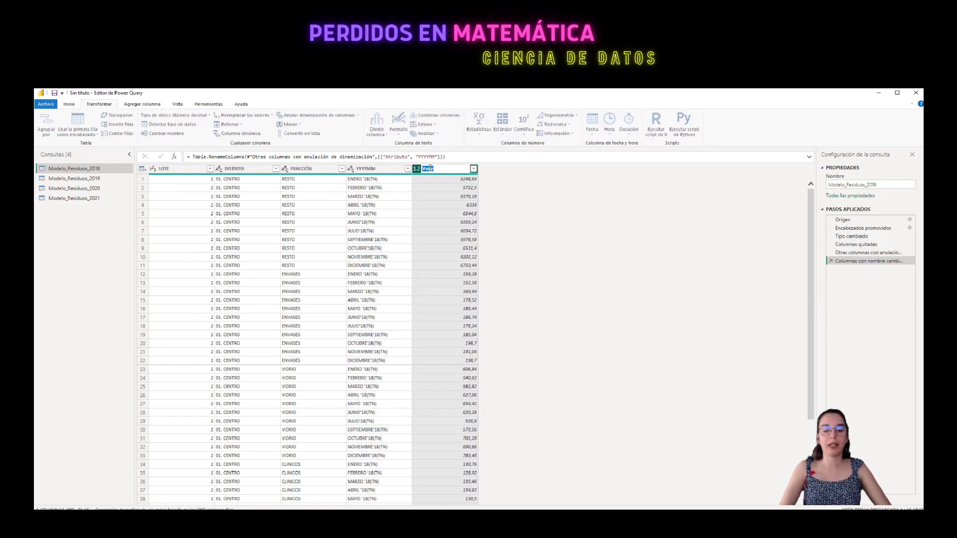
pyautogui.write('Can')
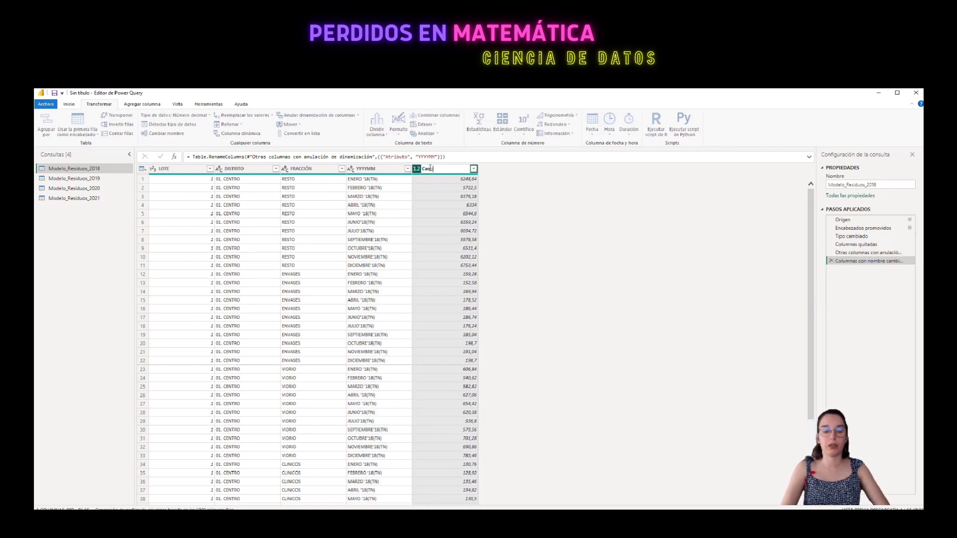
pyautogui.doubleClick(430, 169)
pyautogui.write('Valor')
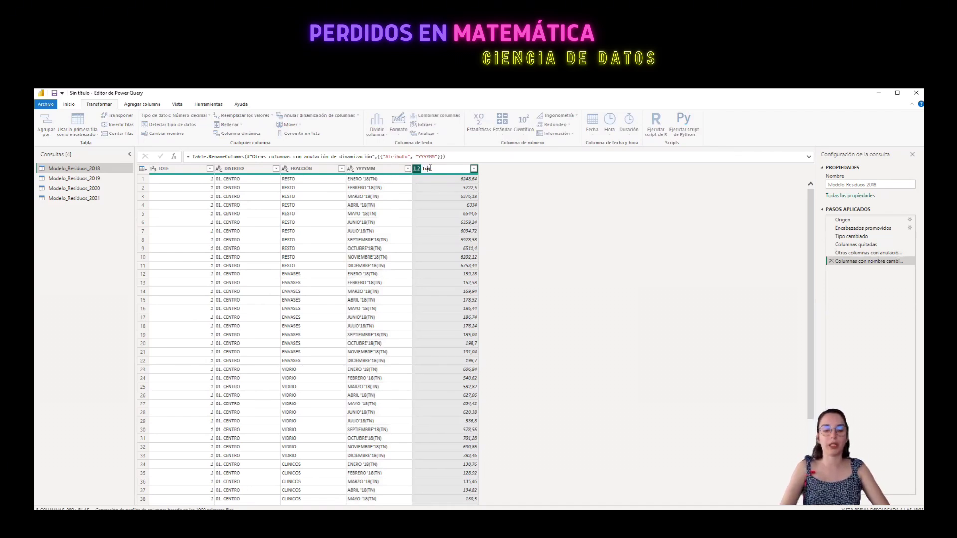
pyautogui.press('Return')
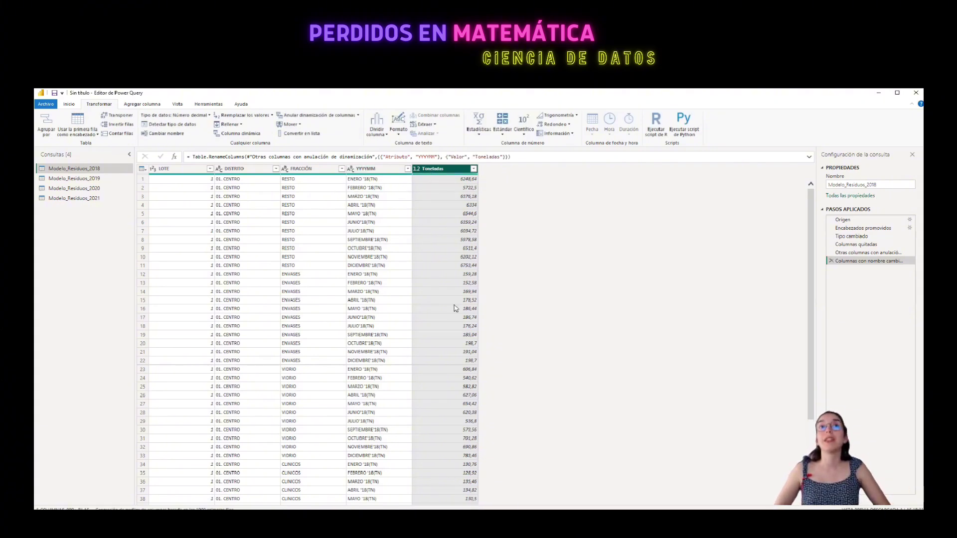
# Review the code of the Modelo_Residuos_2018 query in the advanced editor and close it without changes
pyautogui.click(380, 178)
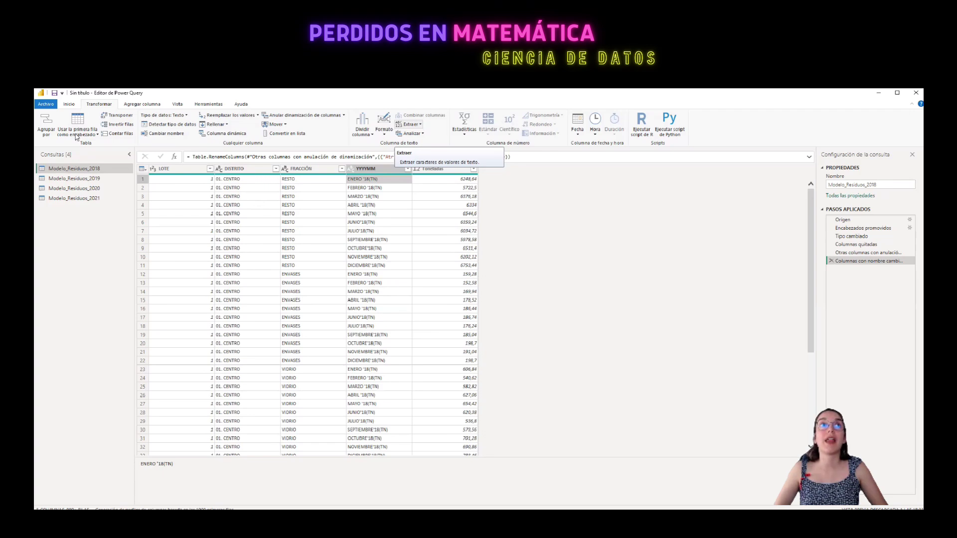
pyautogui.rightClick(100, 170)
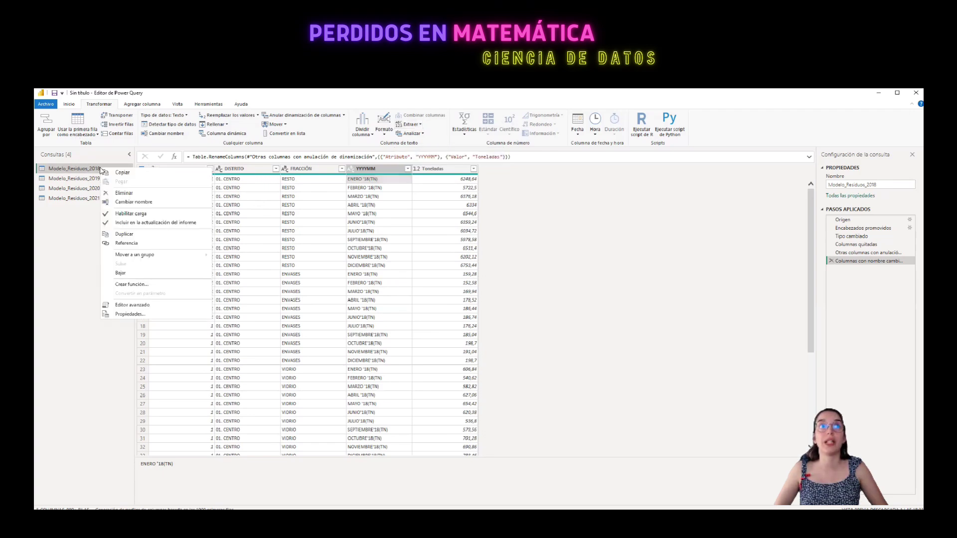
pyautogui.click(154, 305)
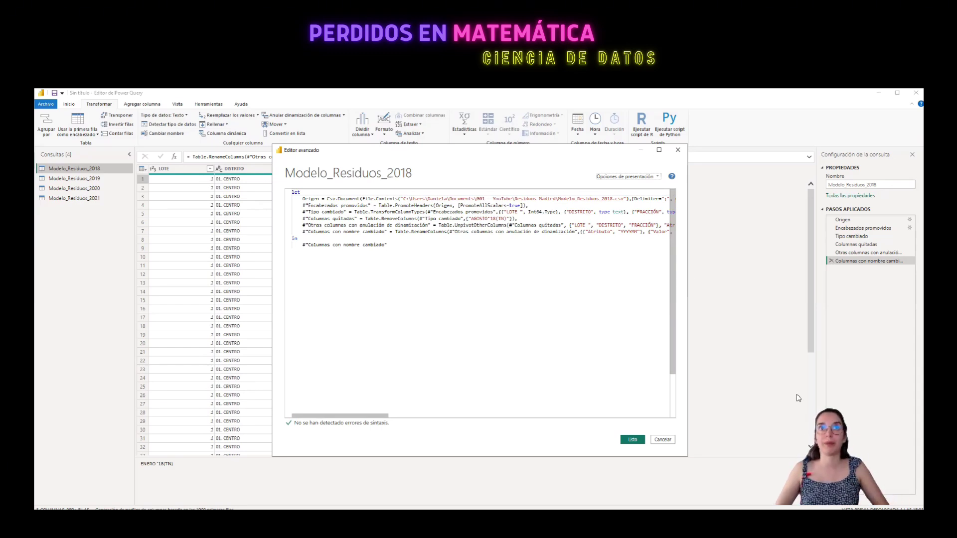
pyautogui.press('Escape')
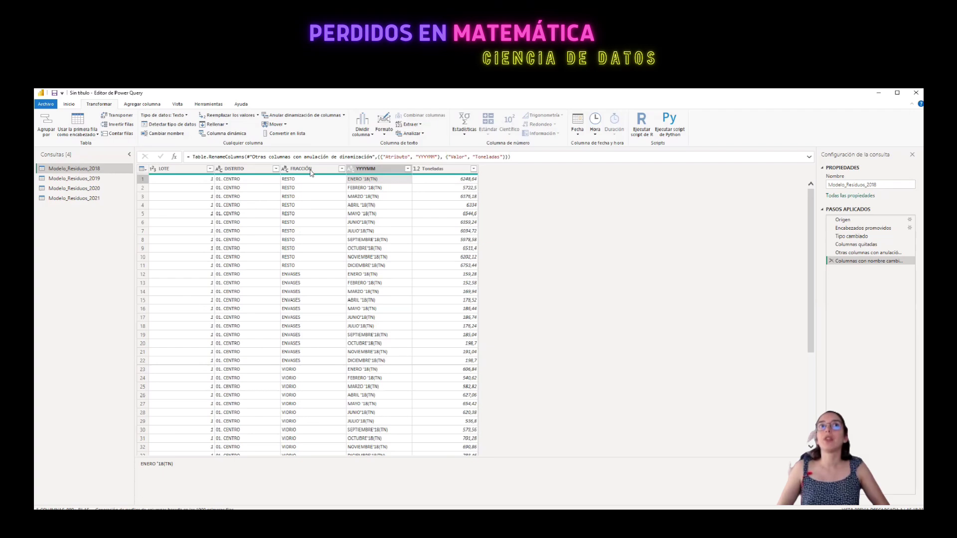
# Pivot the DISTRITO column into one column per district, using Toneladas as the values column
pyautogui.click(312, 171)
pyautogui.click(254, 172)
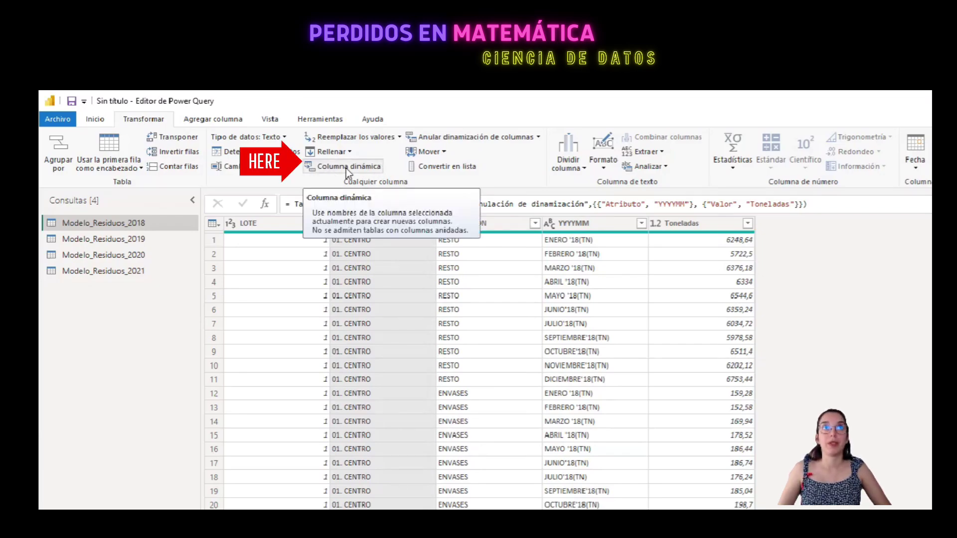
pyautogui.click(278, 150)
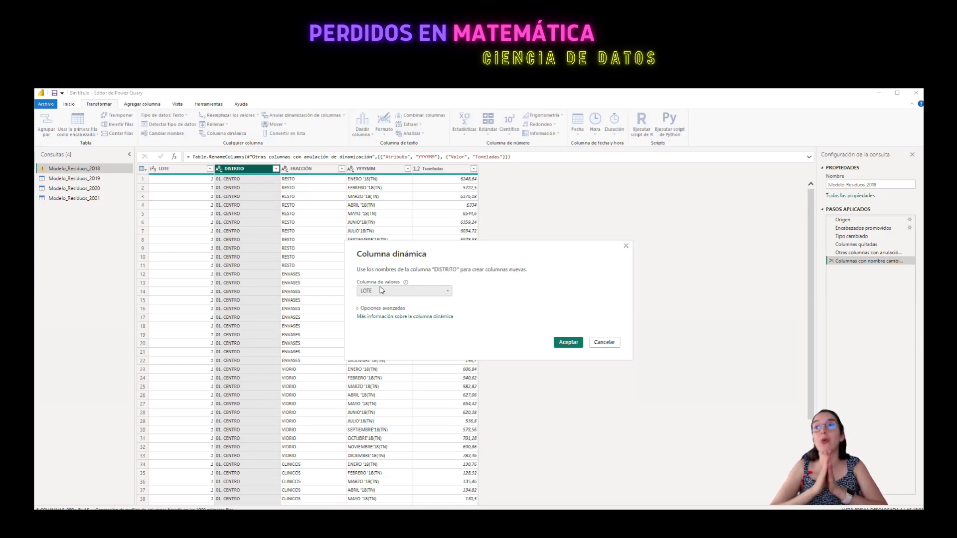
pyautogui.click(382, 291)
pyautogui.click(396, 326)
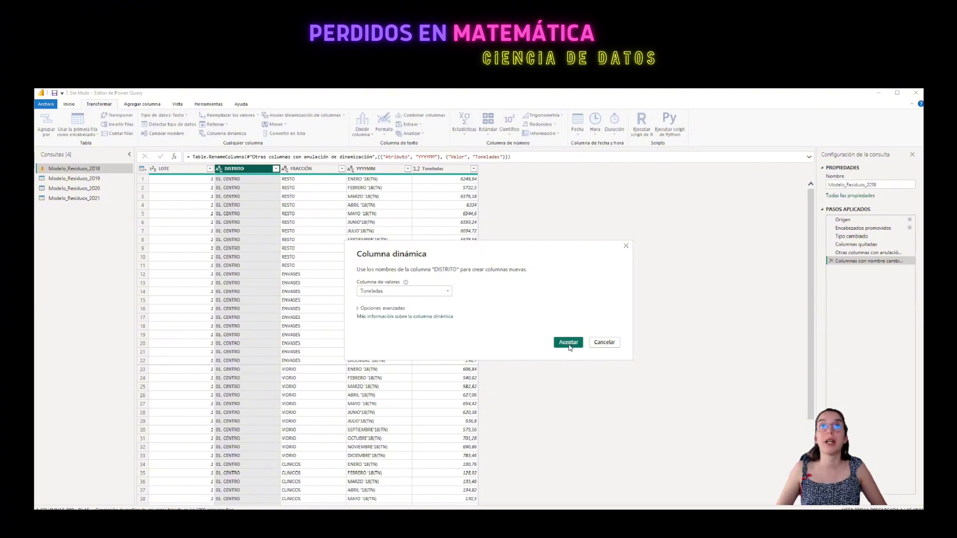
pyautogui.click(568, 343)
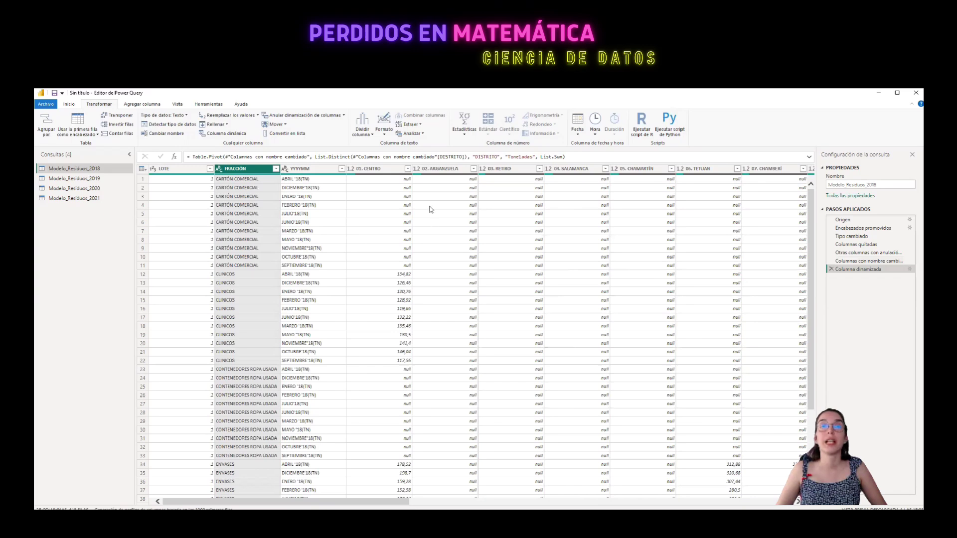
# Examine the pivoted district columns from 01. CENTRO through 99. SIN DISTRITO and return to the first columns
pyautogui.click(380, 183)
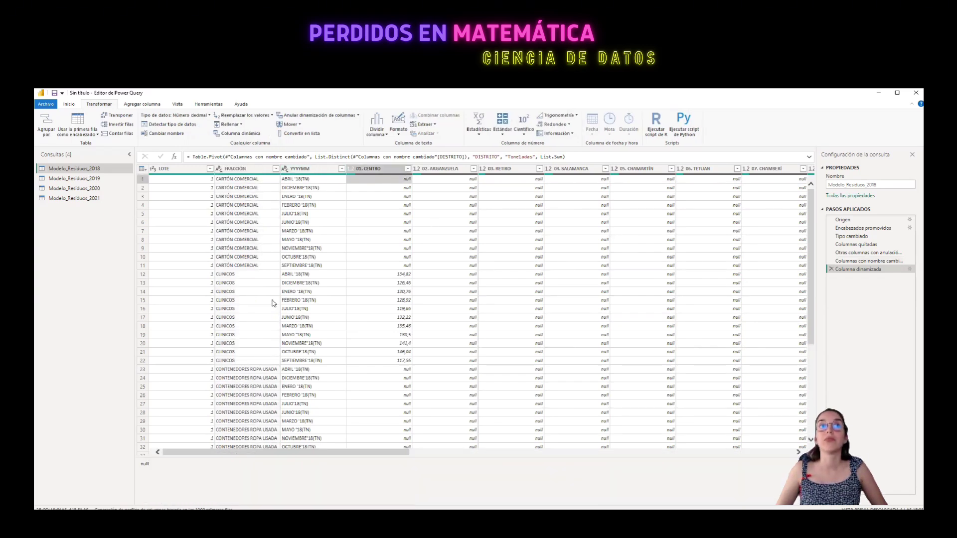
pyautogui.click(441, 169)
pyautogui.press('Right')
pyautogui.press('Right')
pyautogui.press('Right')
pyautogui.press('Right')
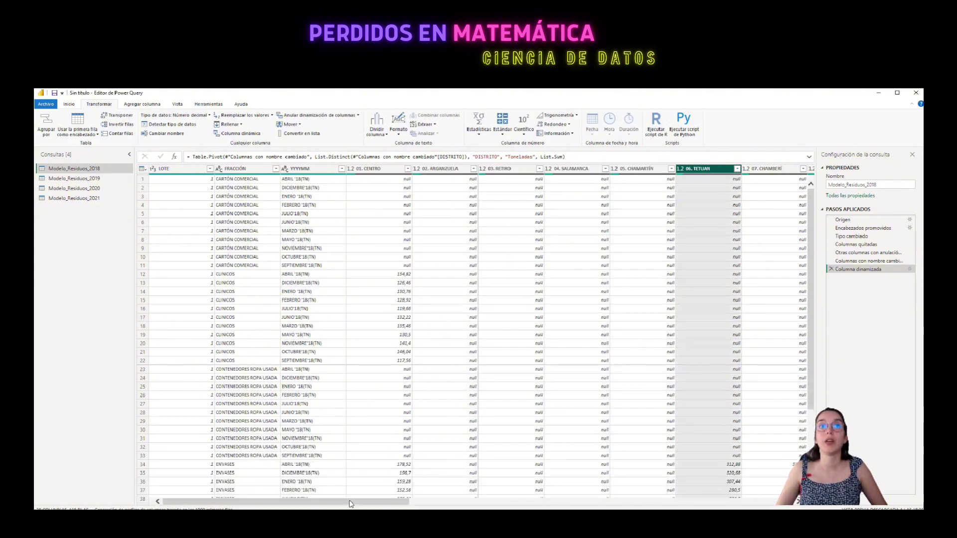
pyautogui.moveTo(350, 503); pyautogui.dragTo(735, 503)
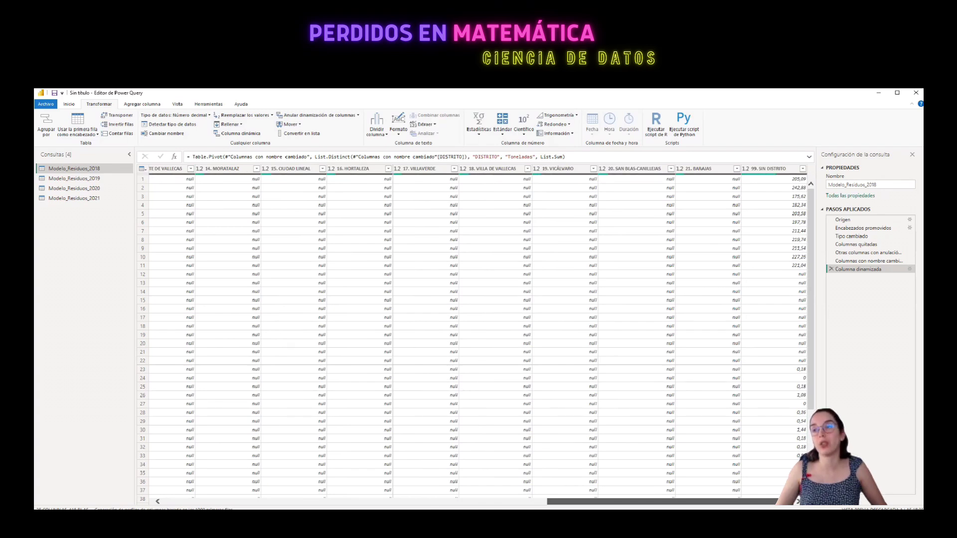
pyautogui.moveTo(763, 503); pyautogui.dragTo(260, 501)
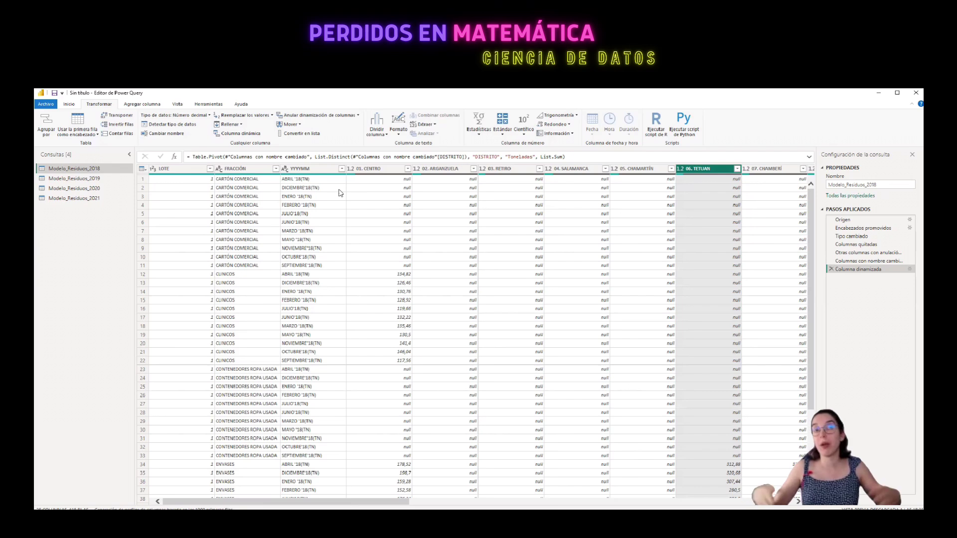
# Try sorting the pivoted table in ascending order by YYYYMM and FRACCIÓN, and remove the sorting step again
pyautogui.click(295, 169)
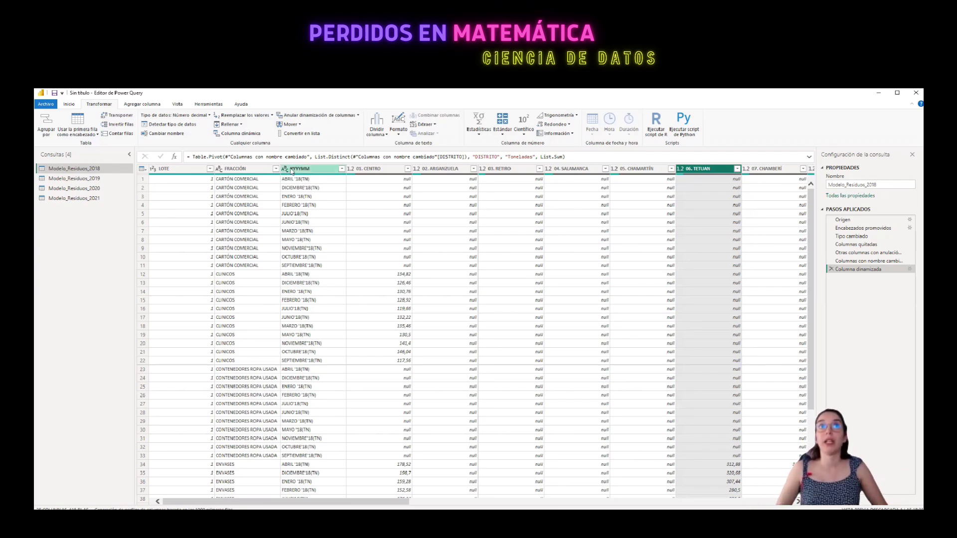
pyautogui.click(341, 169)
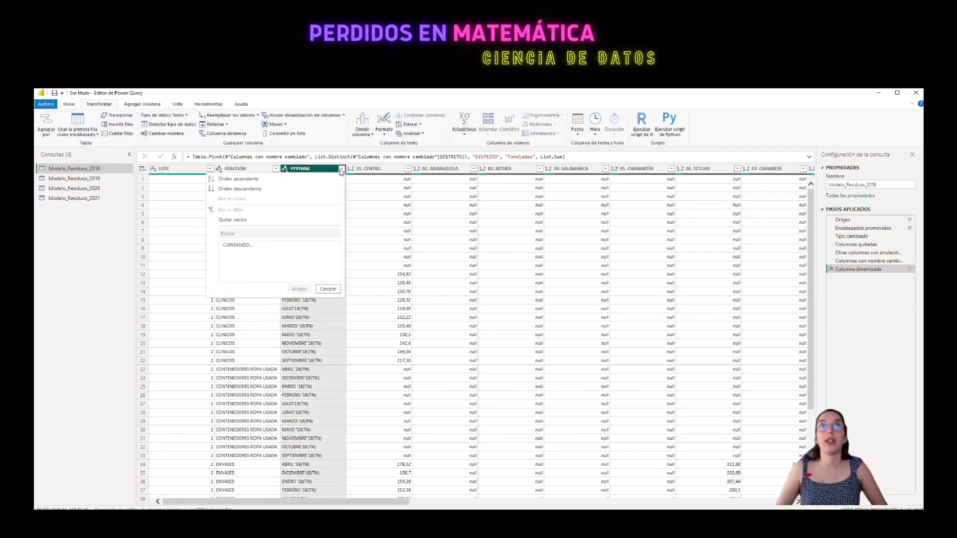
pyautogui.click(265, 180)
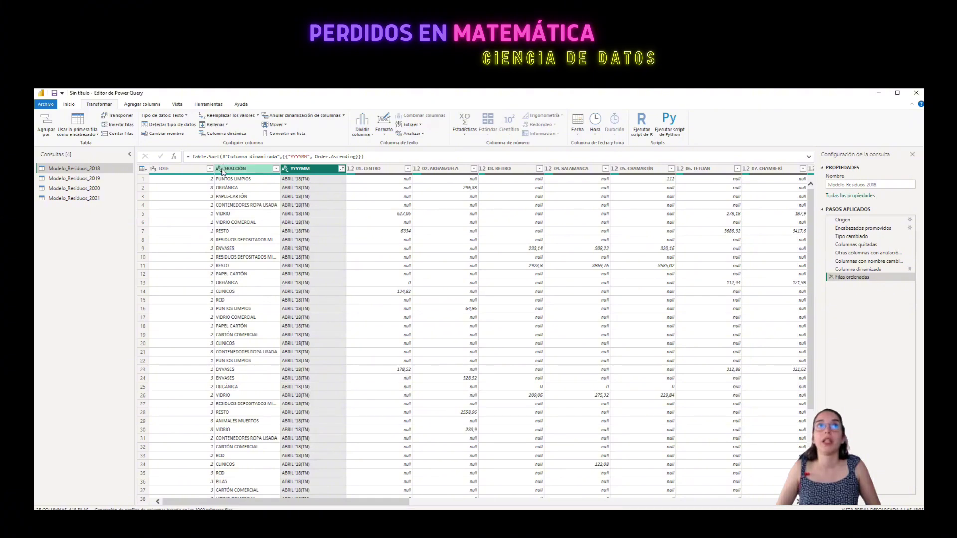
pyautogui.click(276, 170)
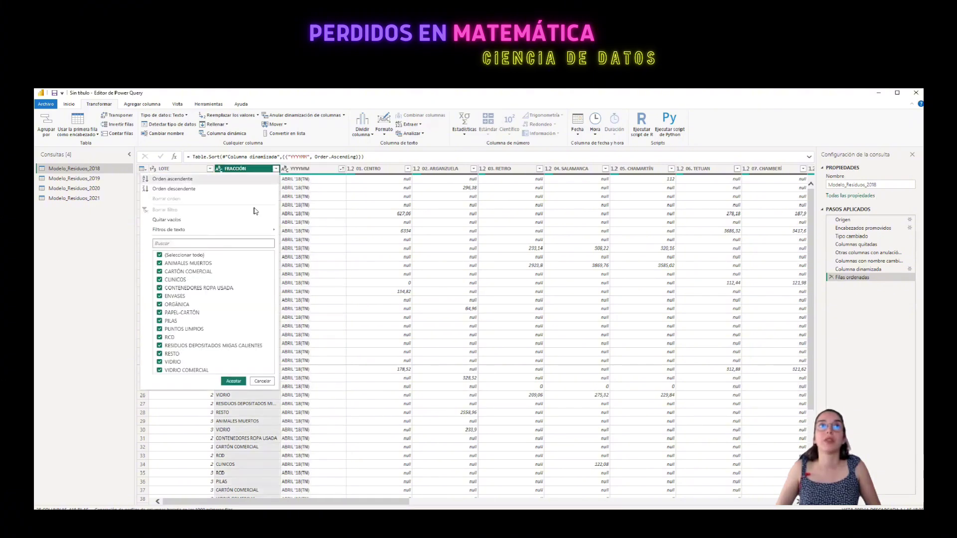
pyautogui.click(183, 179)
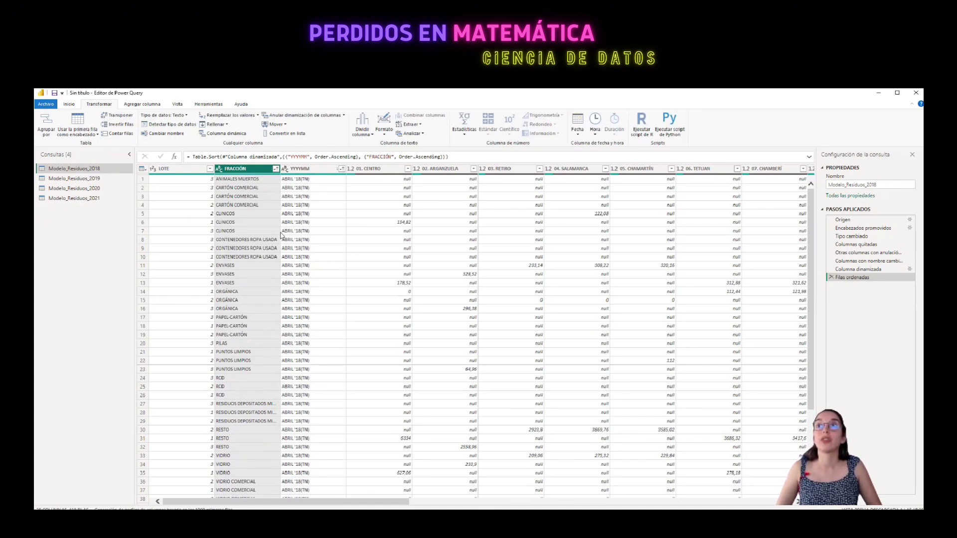
pyautogui.click(831, 277)
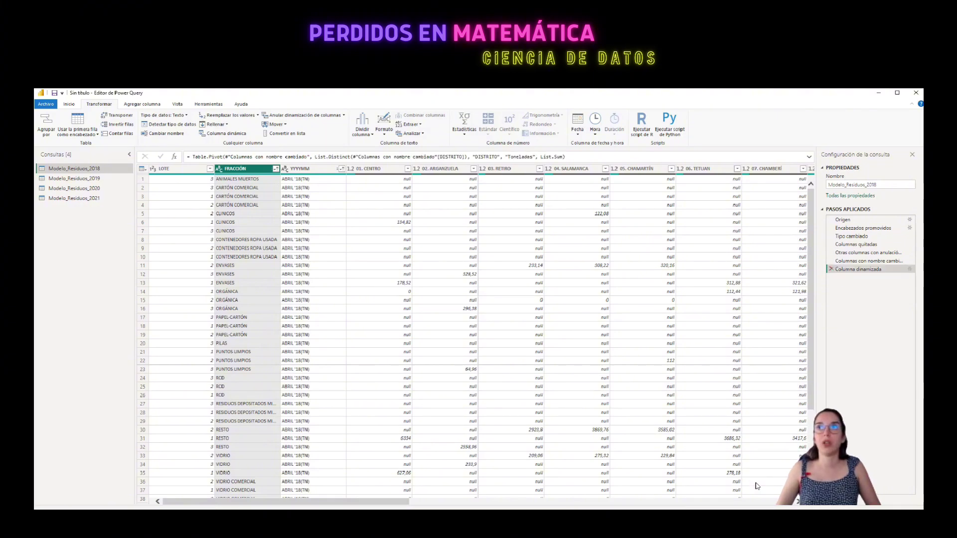
# Check the FRACCIÓN, YYYYMM and 01. CENTRO values in the first CARTÓN COMERCIAL row and the CLINICOS row for April
pyautogui.click(299, 179)
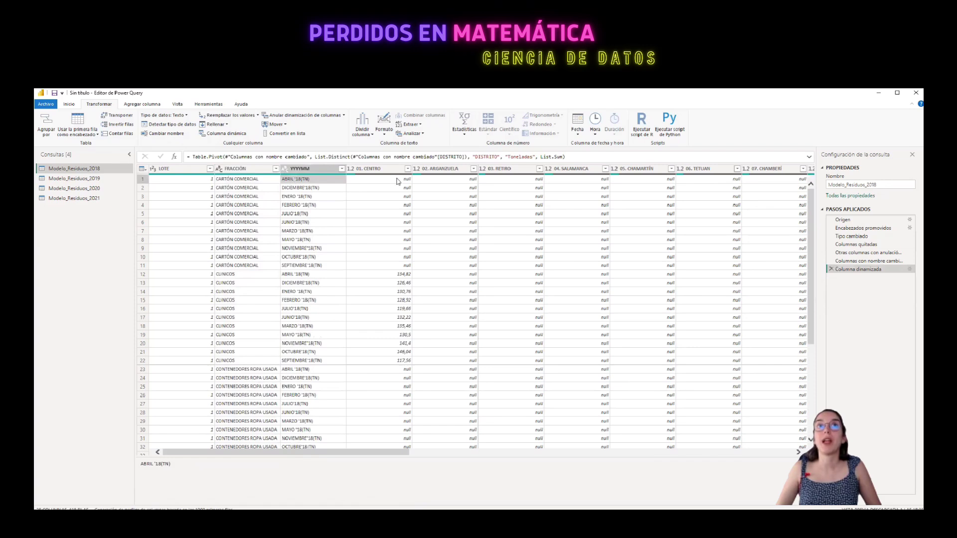
pyautogui.click(248, 180)
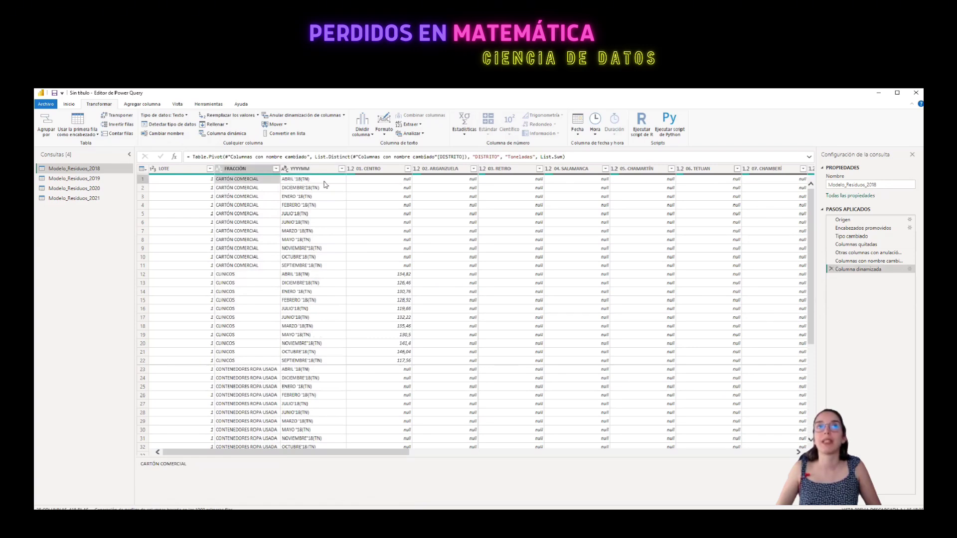
pyautogui.click(324, 182)
pyautogui.click(400, 184)
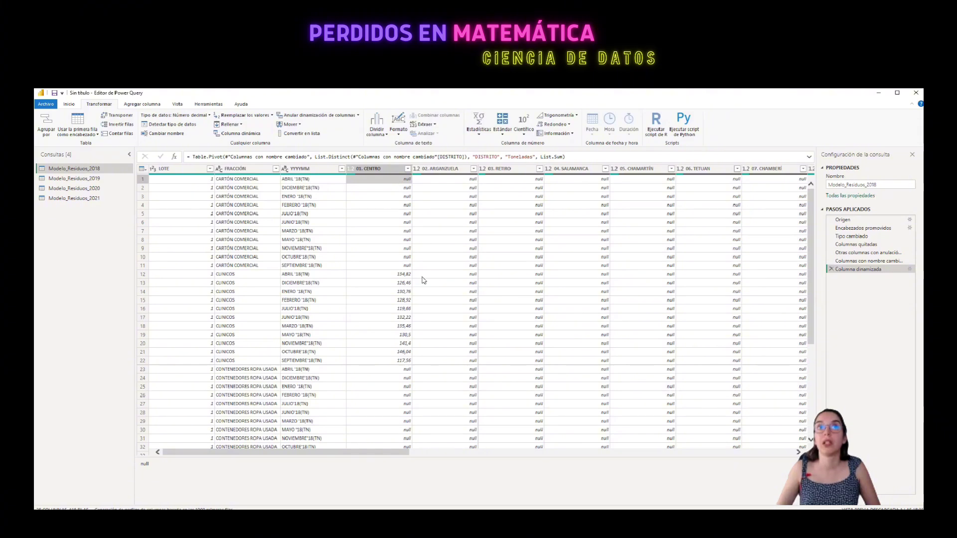
pyautogui.click(264, 273)
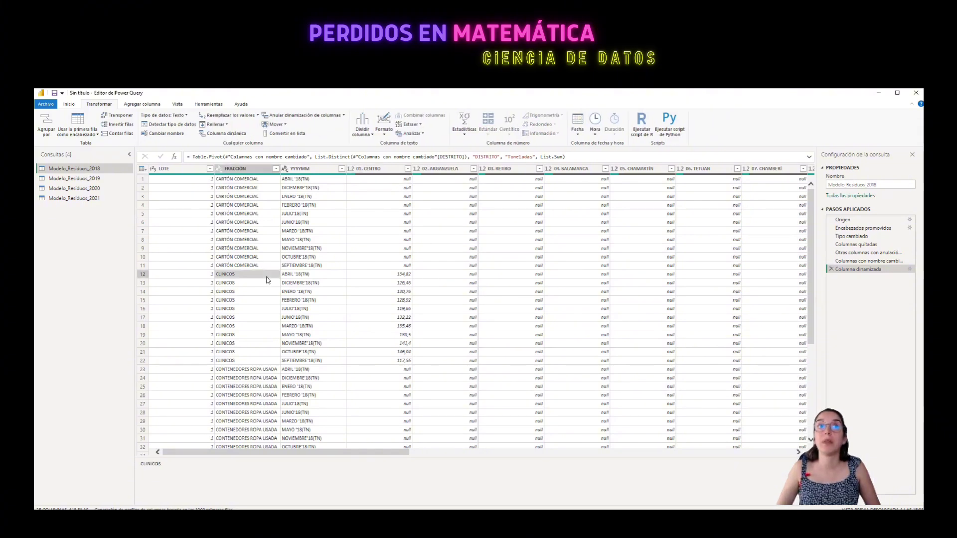
# Check the 01. CENTRO column in the CLINICOS rows, and close the query editor applying the changes
pyautogui.click(404, 275)
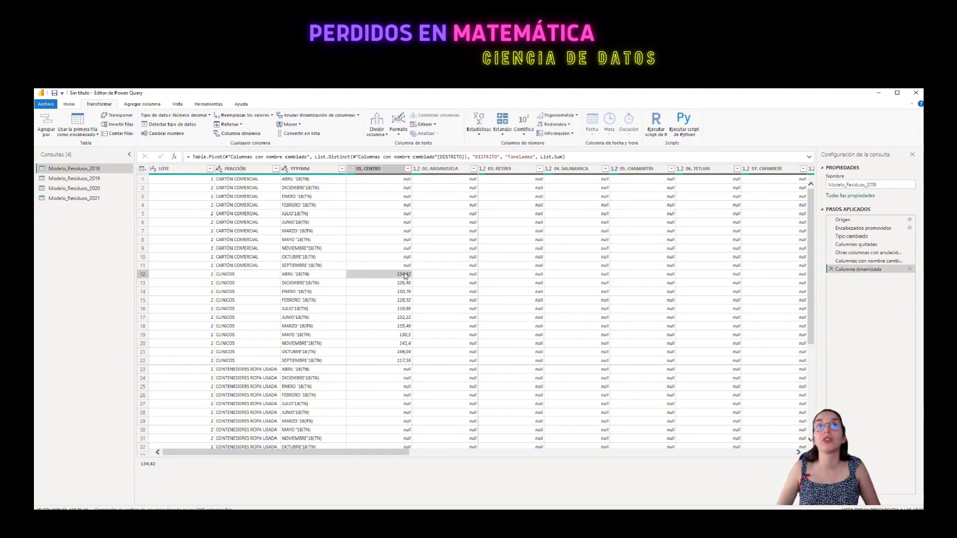
pyautogui.click(239, 360)
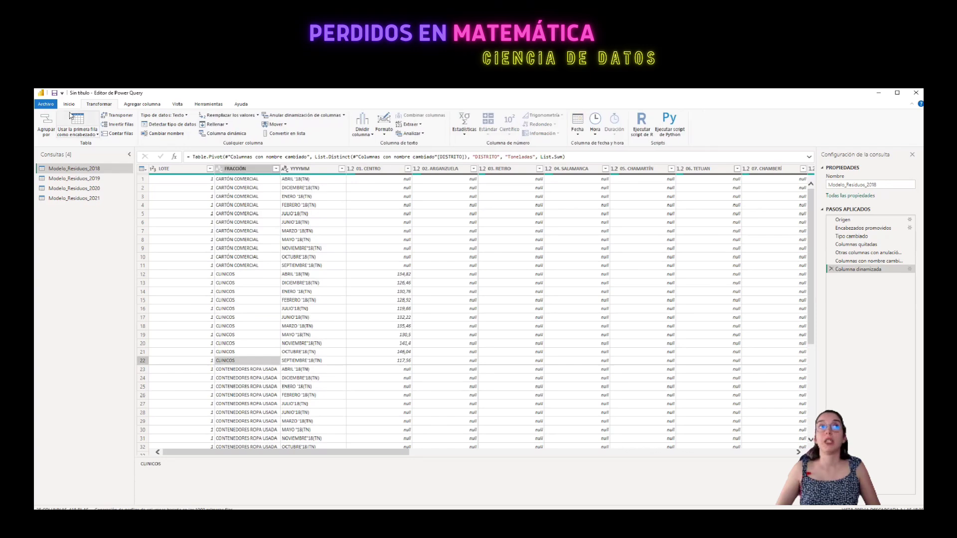
pyautogui.click(69, 104)
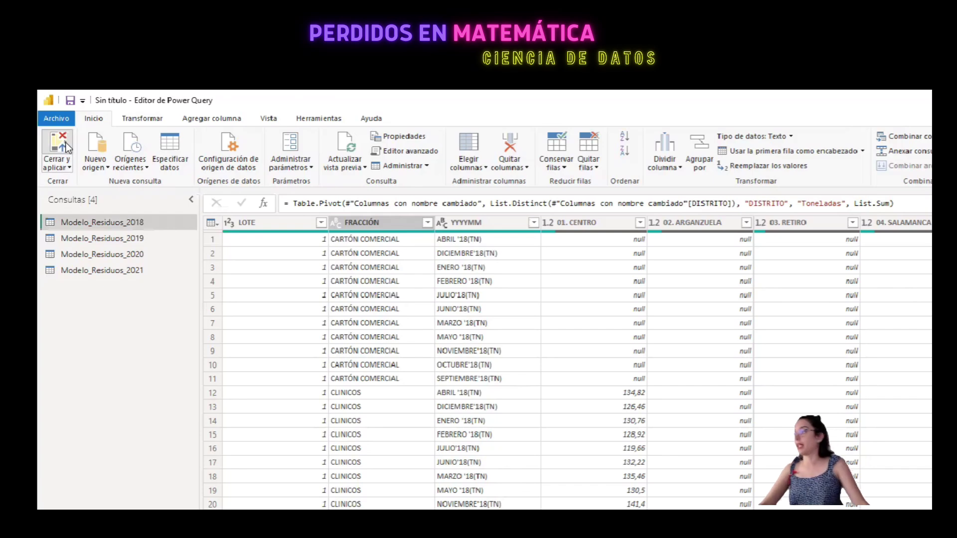
pyautogui.click(65, 142)
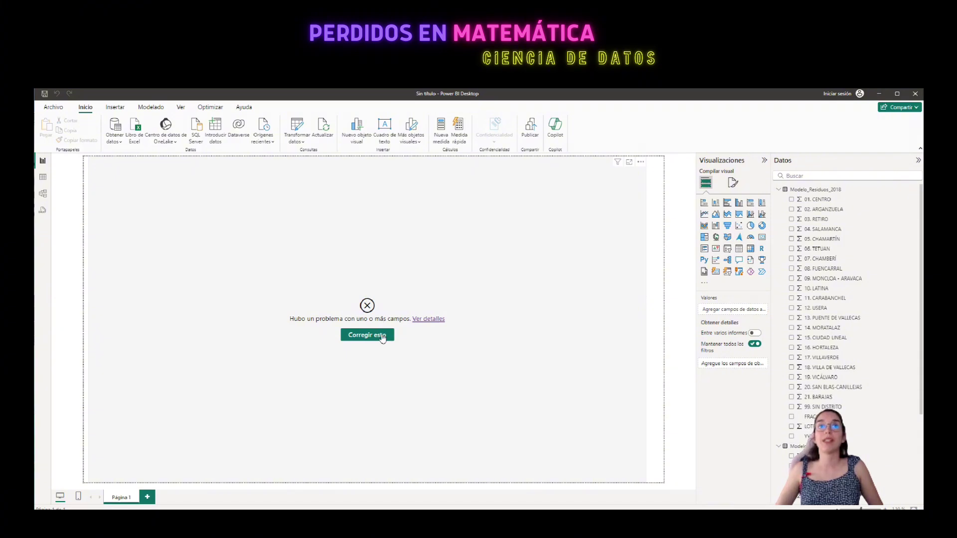
# Remove all invalid monthly sums from the broken chart's Y axis and DISTRITO from its X axis
pyautogui.click(482, 299)
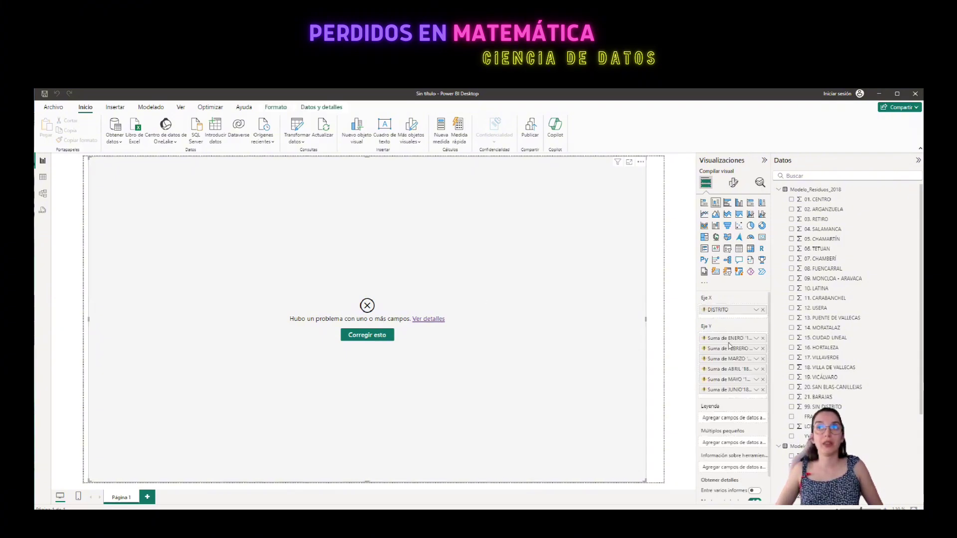
pyautogui.moveTo(727, 340)
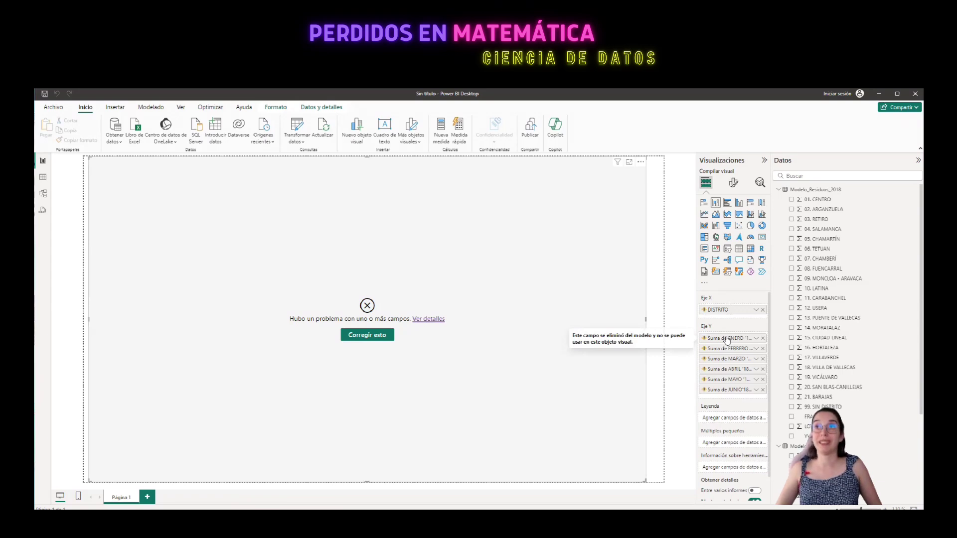
pyautogui.moveTo(728, 309)
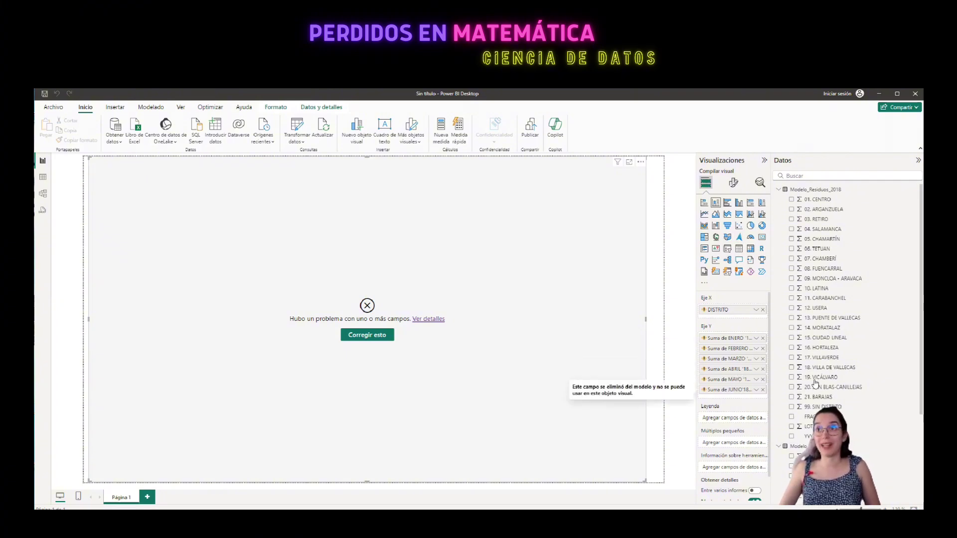
pyautogui.click(762, 338)
pyautogui.click(763, 348)
pyautogui.click(762, 369)
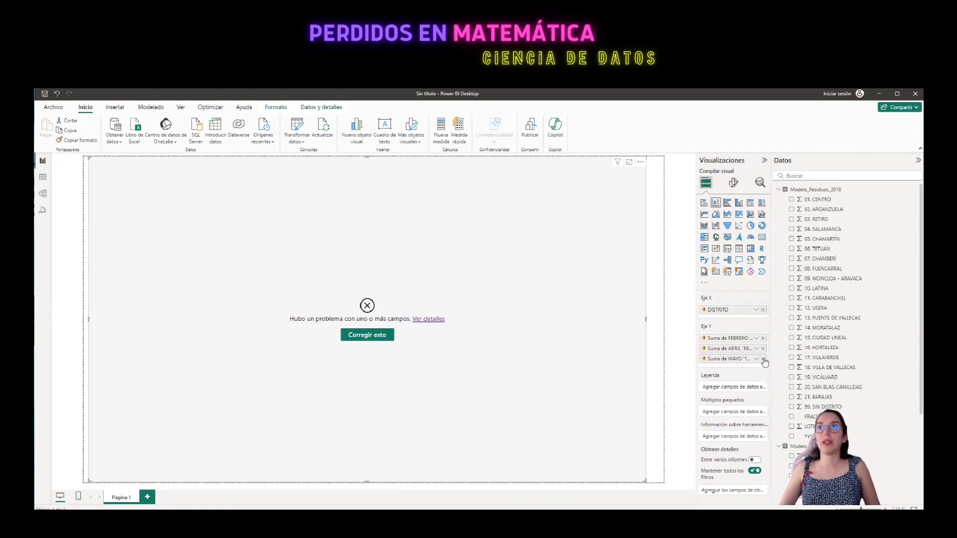
pyautogui.click(763, 359)
pyautogui.click(763, 348)
pyautogui.click(762, 338)
pyautogui.click(762, 310)
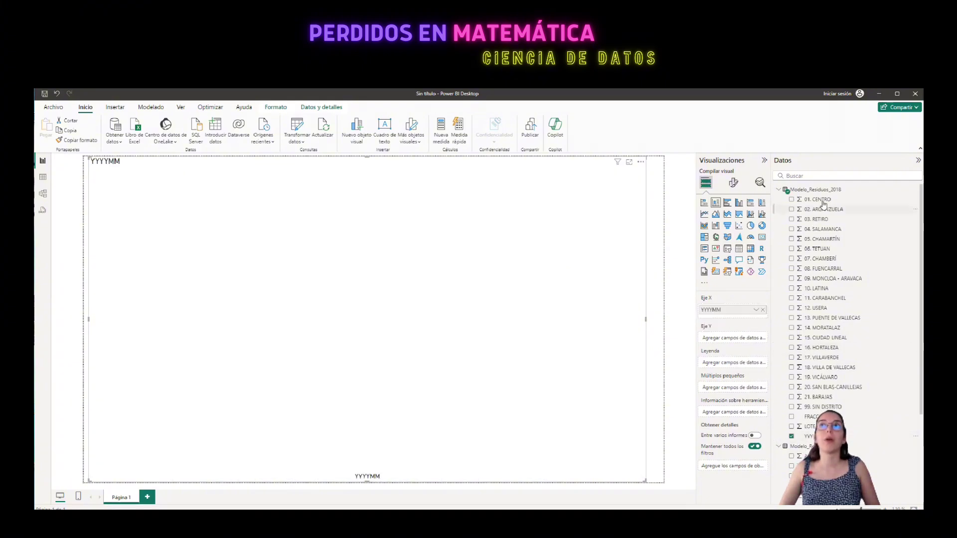
# Plot 01. CENTRO on the chart's Y axis against YYYYMM and inspect the December 2018 column's details
pyautogui.moveTo(821, 205); pyautogui.dragTo(745, 345)
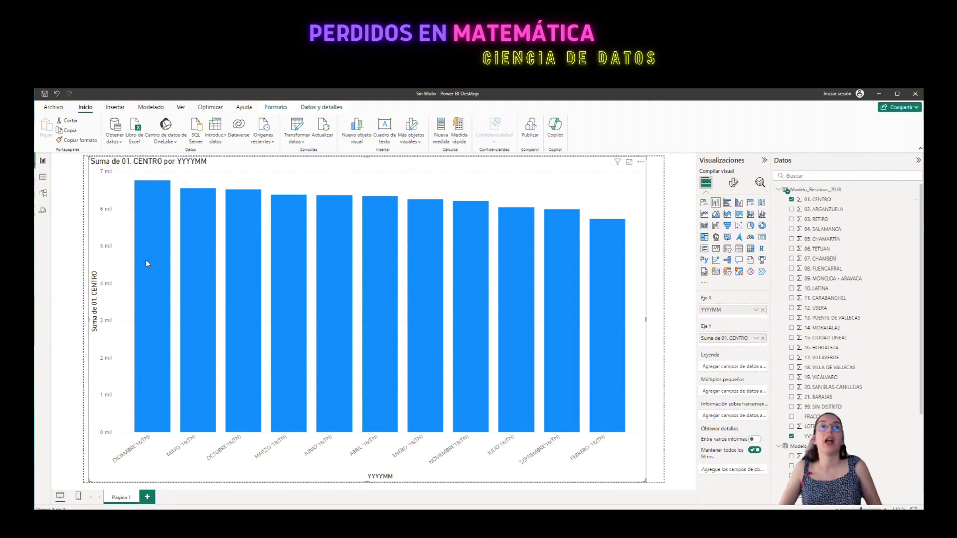
pyautogui.moveTo(146, 240)
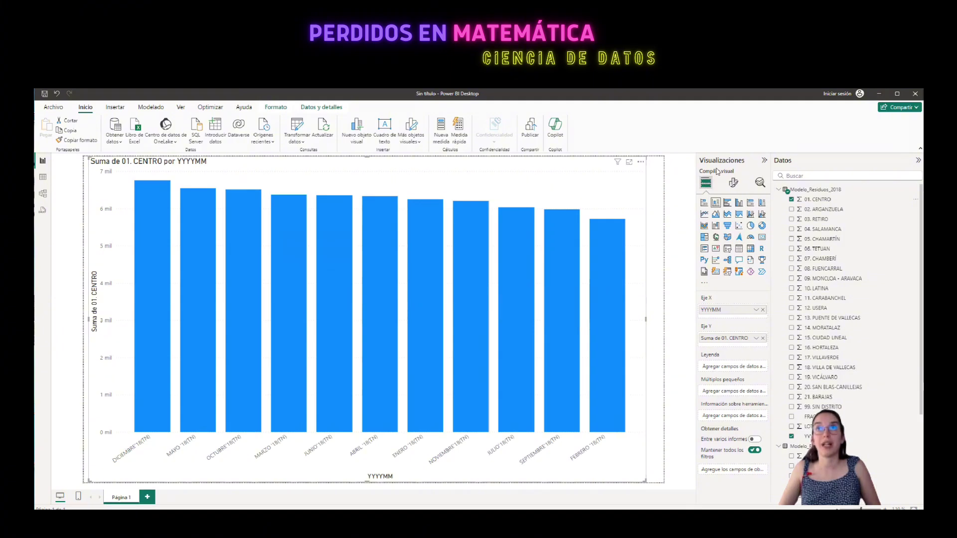
# Show the report filters and check which waste type is selected in the chart's FRACCIÓN filter
pyautogui.click(180, 107)
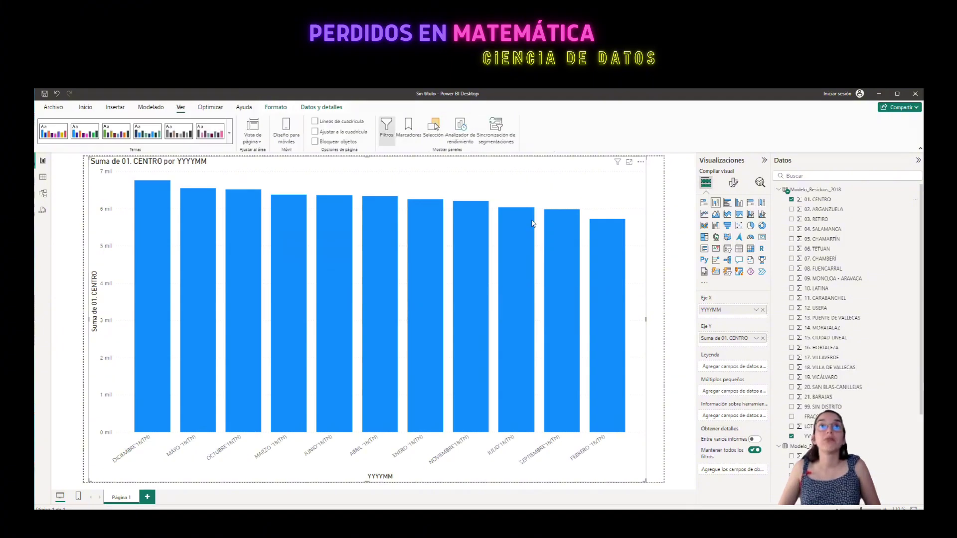
pyautogui.click(386, 130)
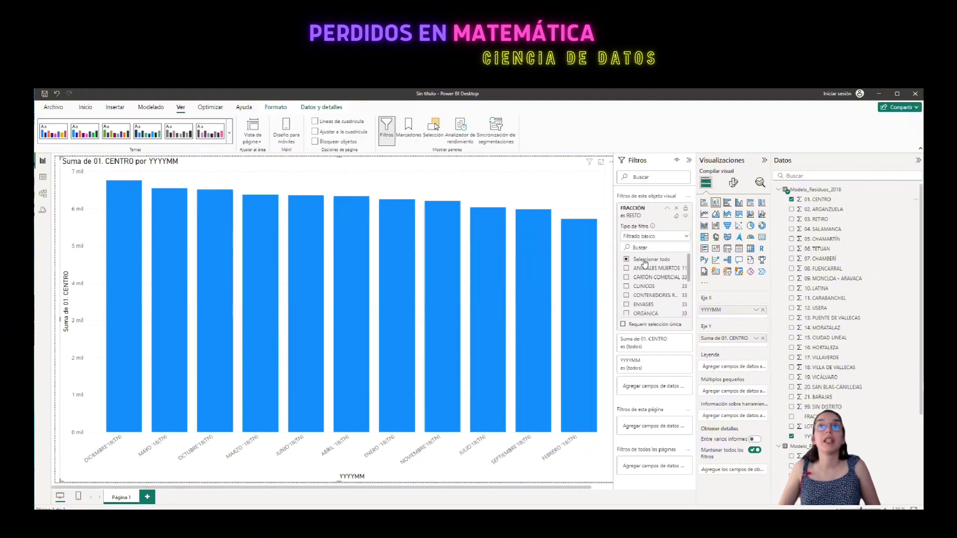
pyautogui.scroll(-3, 642, 289)
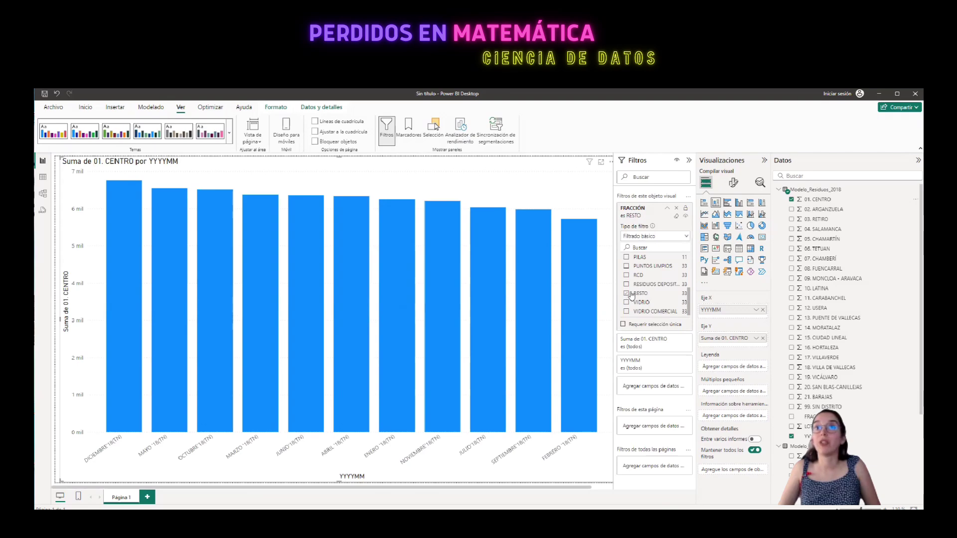